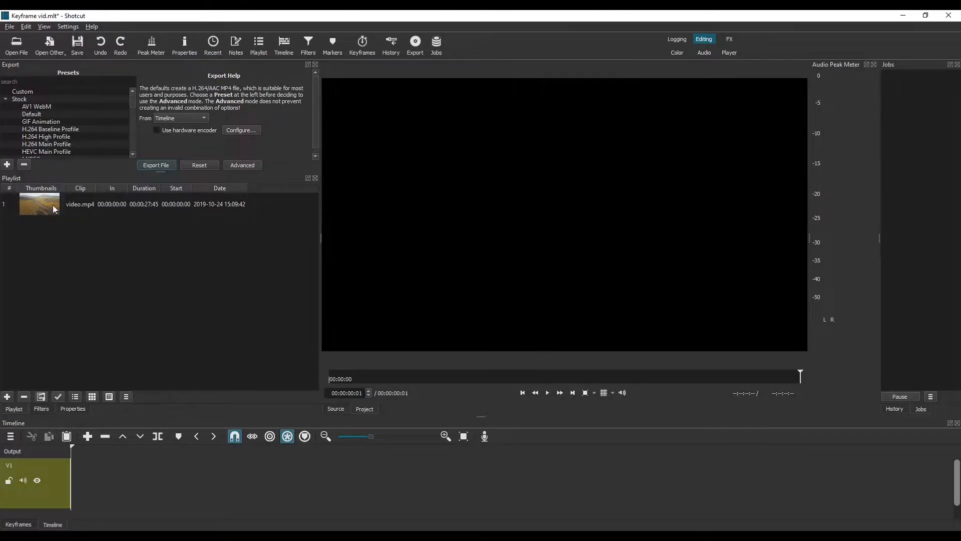
Step: Place video.mp4 from the playlist at the start of track V1 and show the clip's filters
{"action": "left_click_drag", "start_coordinate": [50, 199], "coordinate": [88, 474]}
{"action": "left_click", "coordinate": [36, 409]}
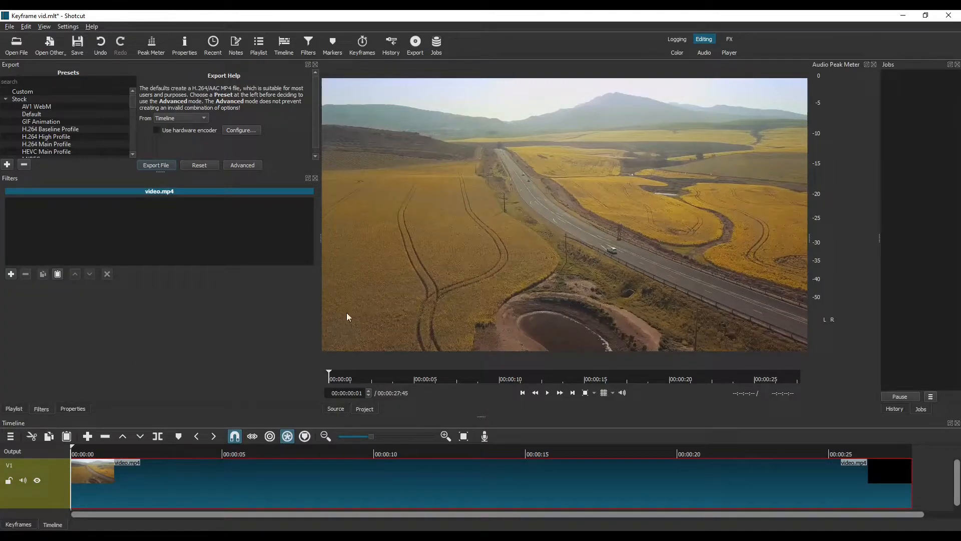
Step: Add a Text: Simple filter to the video clip and set its text to "Sample Text"
{"action": "left_click", "coordinate": [11, 274]}
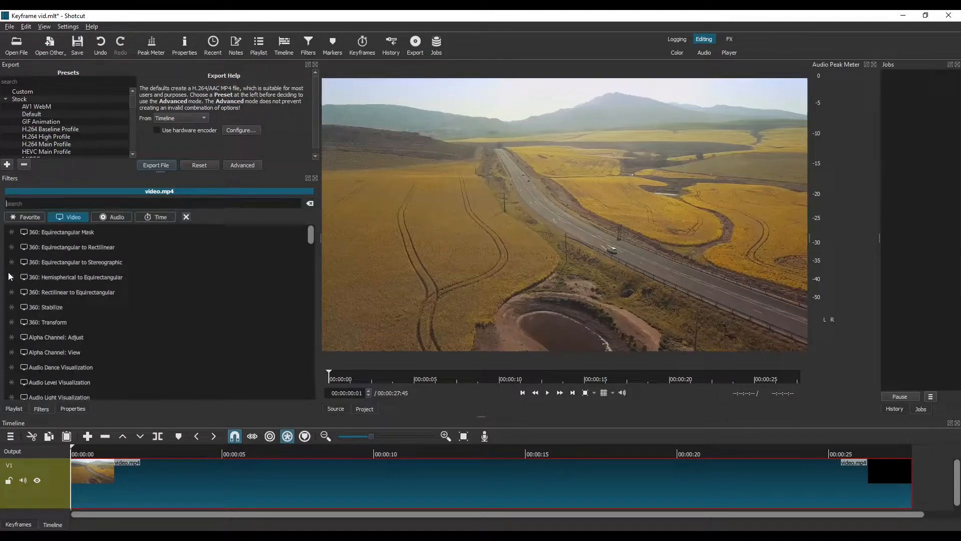
{"action": "left_click", "coordinate": [33, 215]}
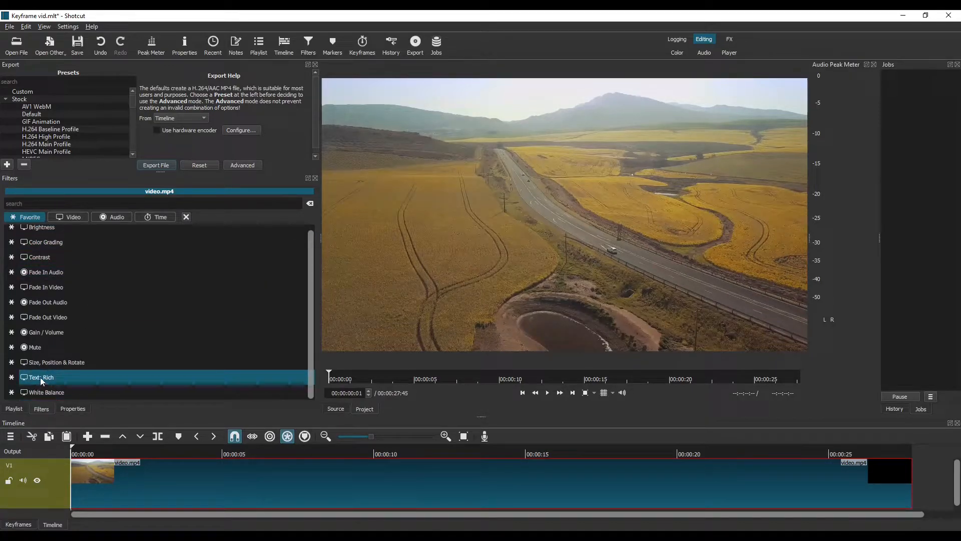
{"action": "left_click", "coordinate": [65, 216]}
{"action": "scroll", "coordinate": [189, 310], "scroll_direction": "down", "scroll_amount": 8}
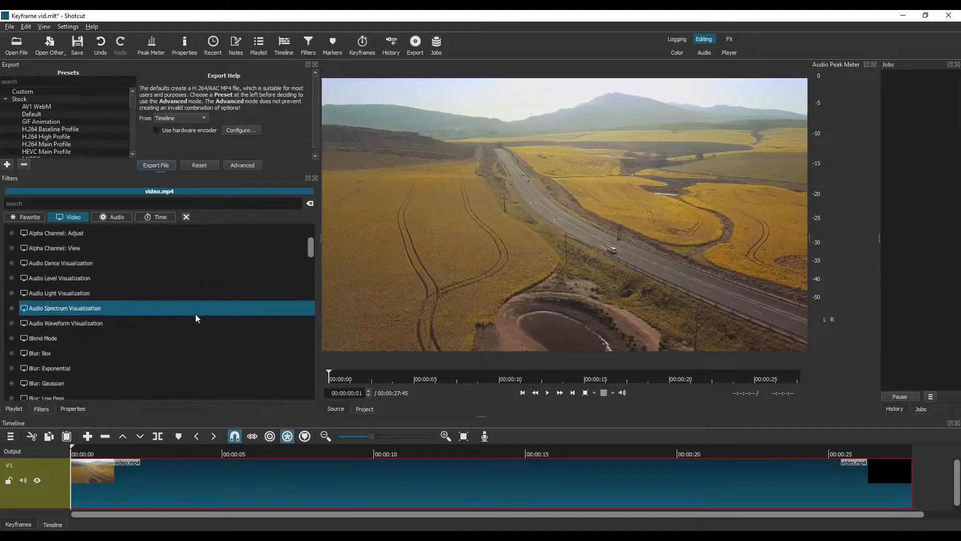
{"action": "left_click_drag", "start_coordinate": [308, 281], "coordinate": [289, 387]}
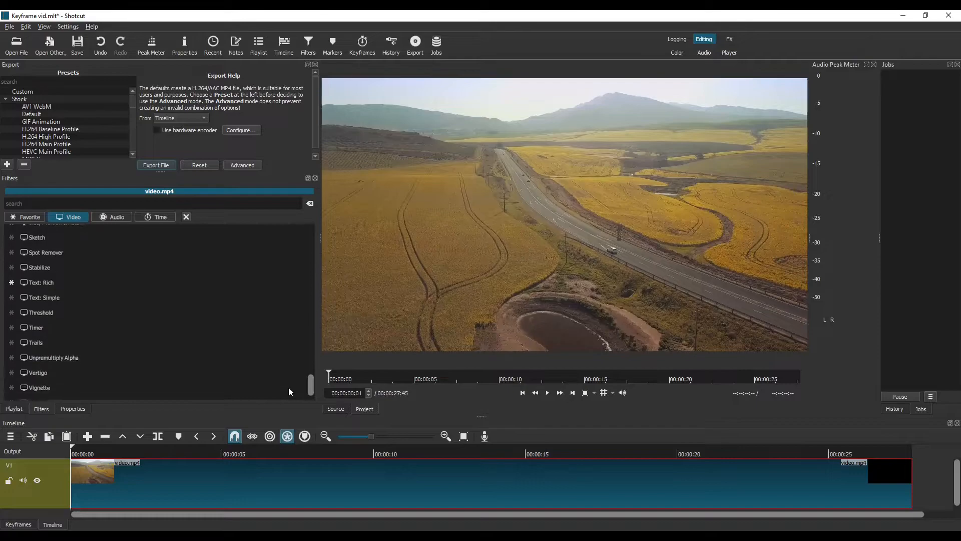
{"action": "left_click", "coordinate": [52, 305]}
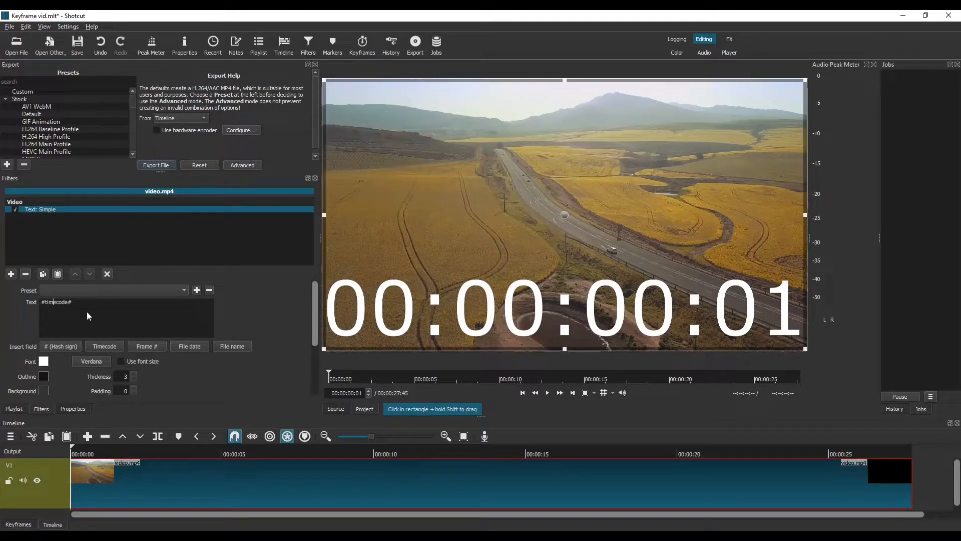
{"action": "type", "text": "Sample Tex"}
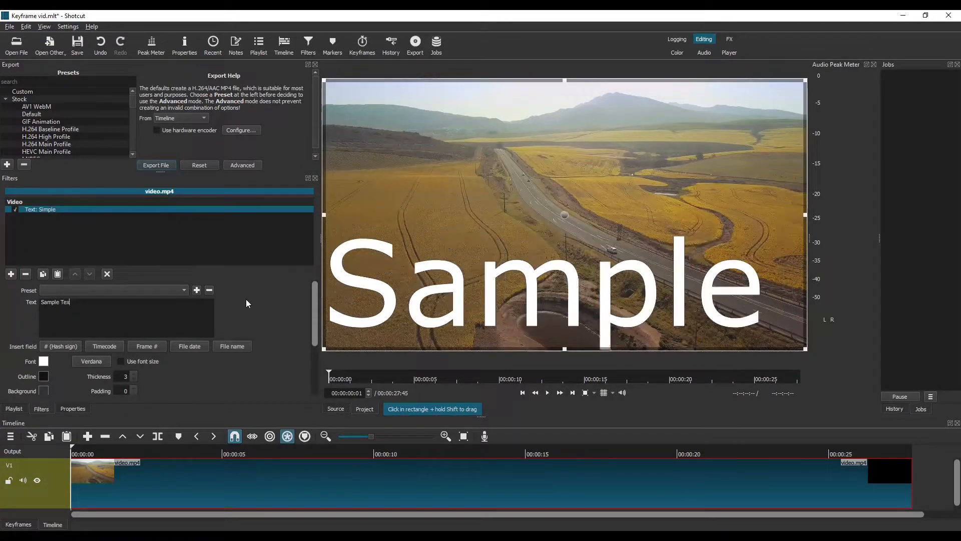
{"action": "type", "text": "t"}
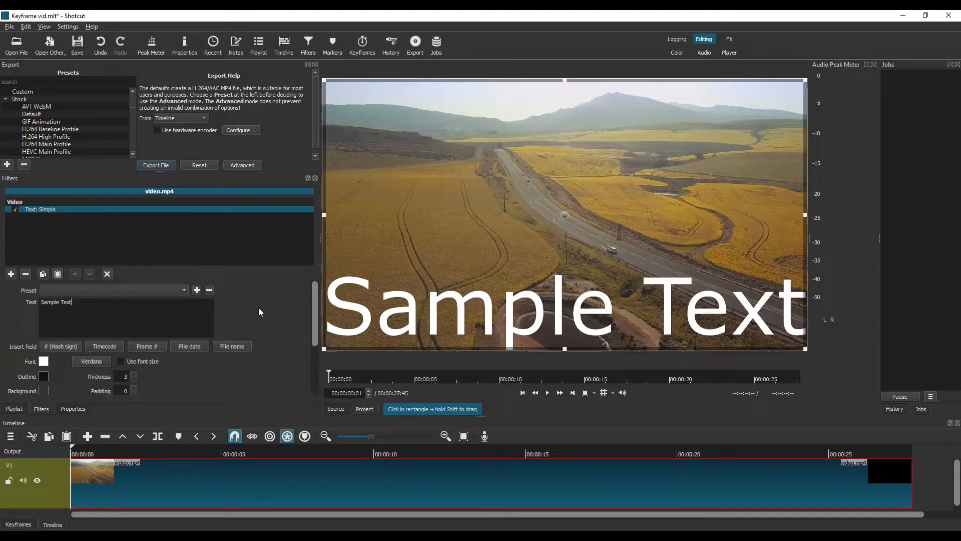
Step: Turn on keyframes for the position and size of the Text: Simple filter
{"action": "scroll", "coordinate": [314, 306], "scroll_direction": "down", "scroll_amount": 2}
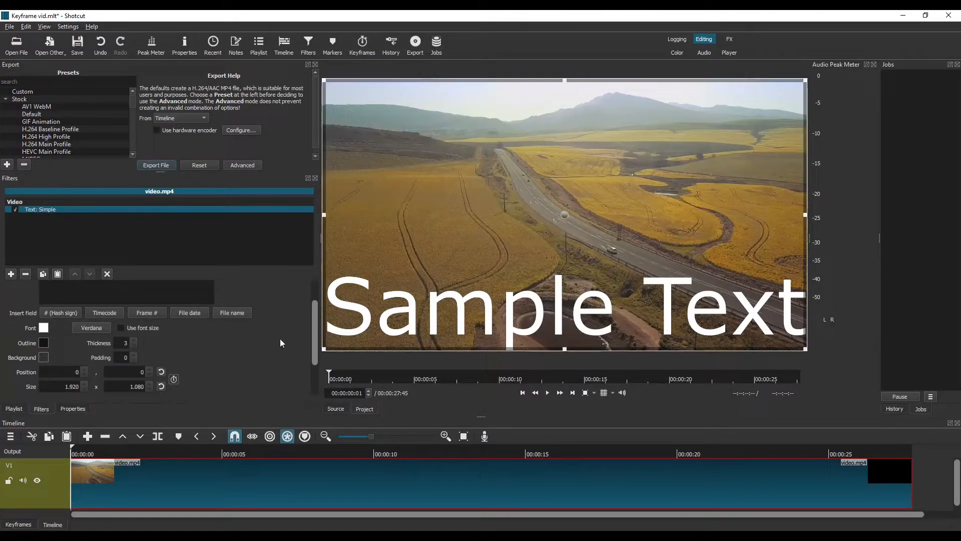
{"action": "scroll", "coordinate": [315, 323], "scroll_direction": "down", "scroll_amount": 1}
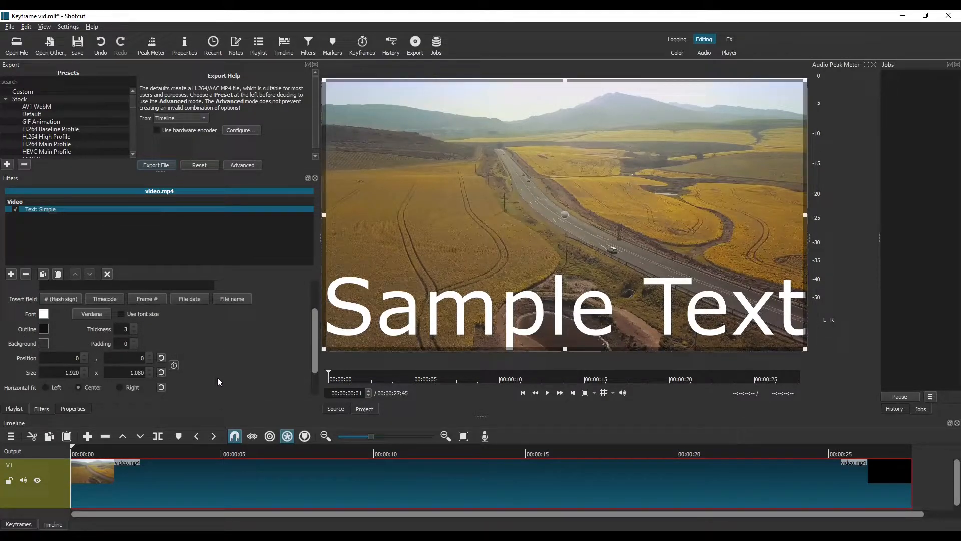
{"action": "left_click_drag", "start_coordinate": [314, 326], "coordinate": [311, 347]}
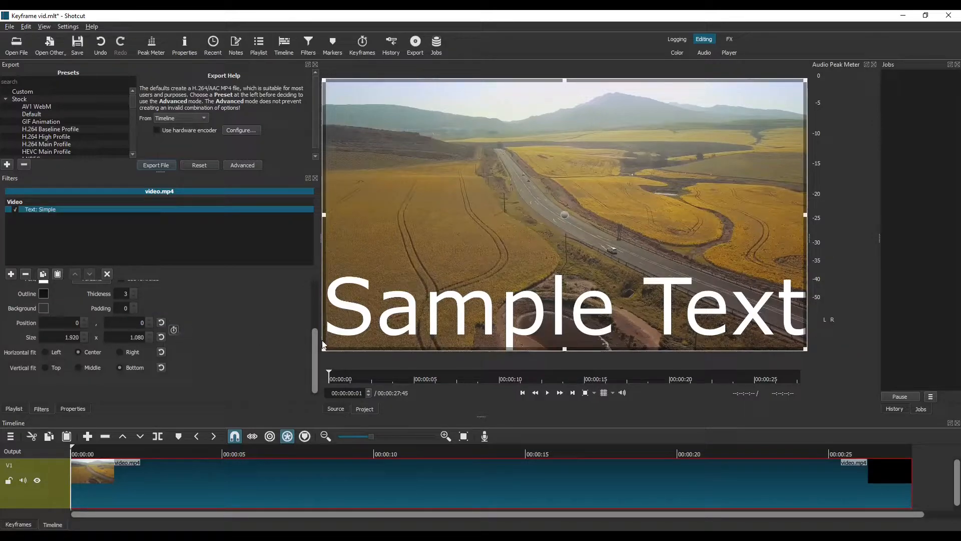
{"action": "left_click_drag", "start_coordinate": [313, 341], "coordinate": [313, 341]}
{"action": "left_click", "coordinate": [174, 329]}
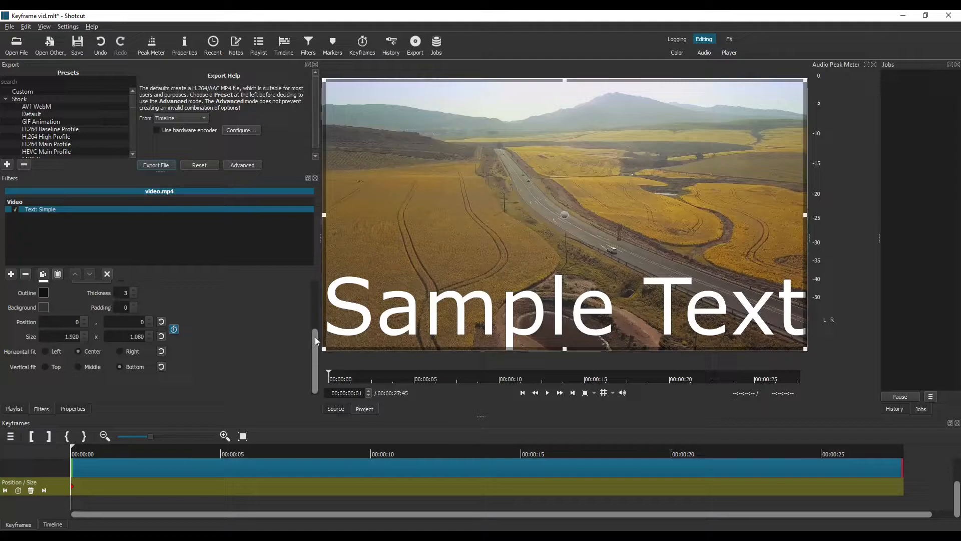
Step: Examine the text filter's settings and compare the keyframes view with the timeline view
{"action": "left_click_drag", "start_coordinate": [316, 341], "coordinate": [315, 327]}
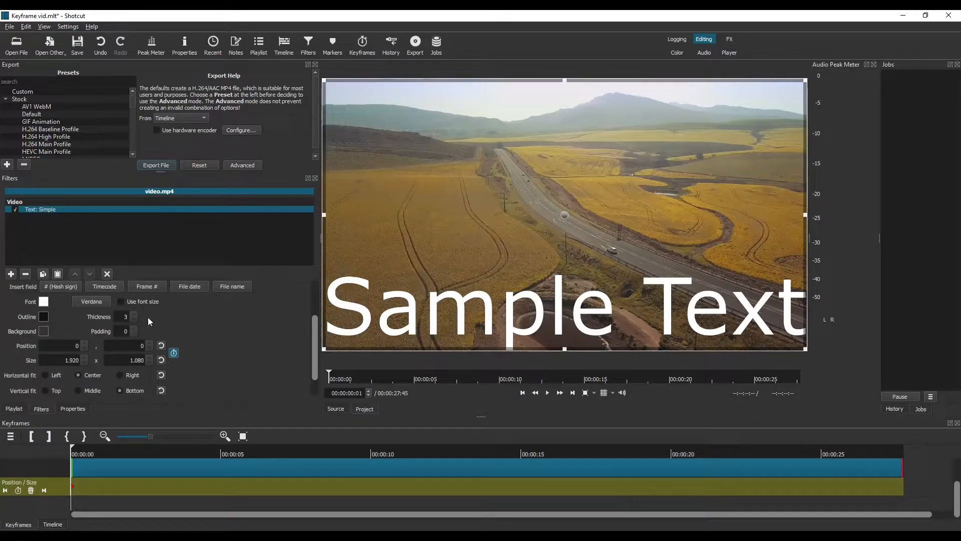
{"action": "left_click_drag", "start_coordinate": [320, 331], "coordinate": [317, 346]}
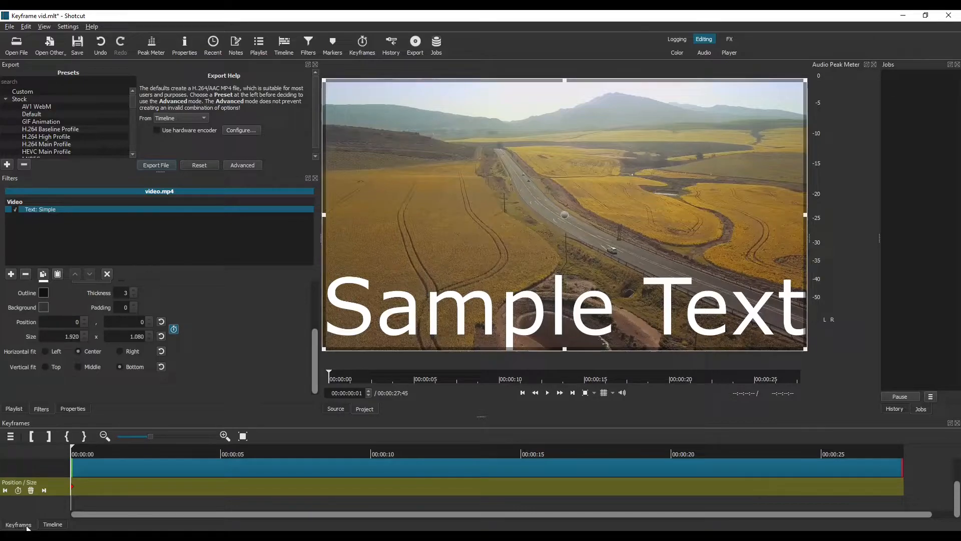
{"action": "left_click", "coordinate": [54, 525]}
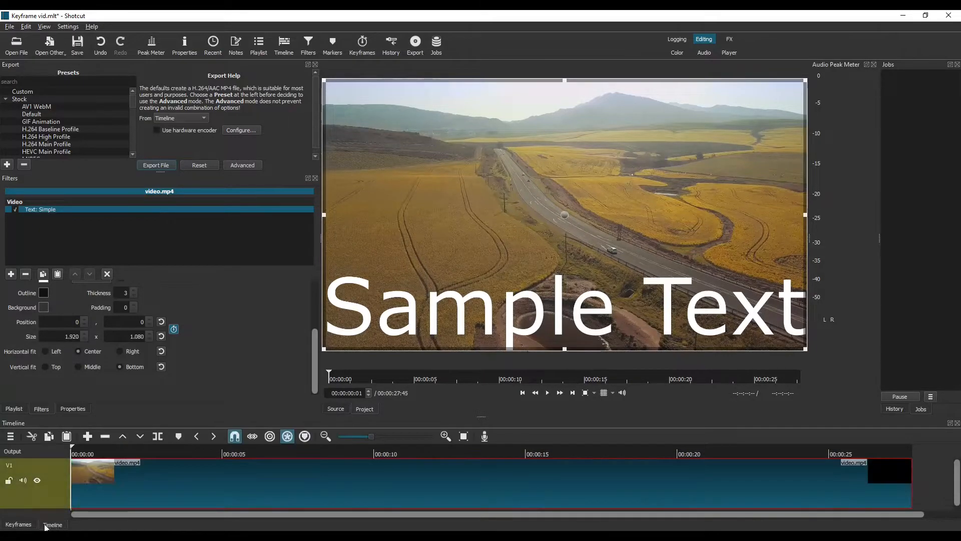
{"action": "left_click", "coordinate": [35, 524]}
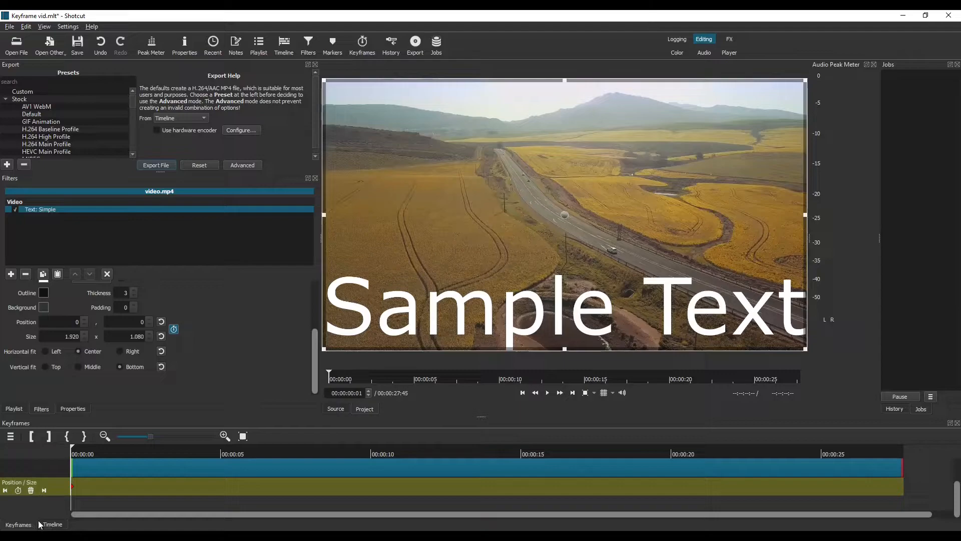
{"action": "left_click", "coordinate": [40, 524]}
{"action": "left_click", "coordinate": [20, 524]}
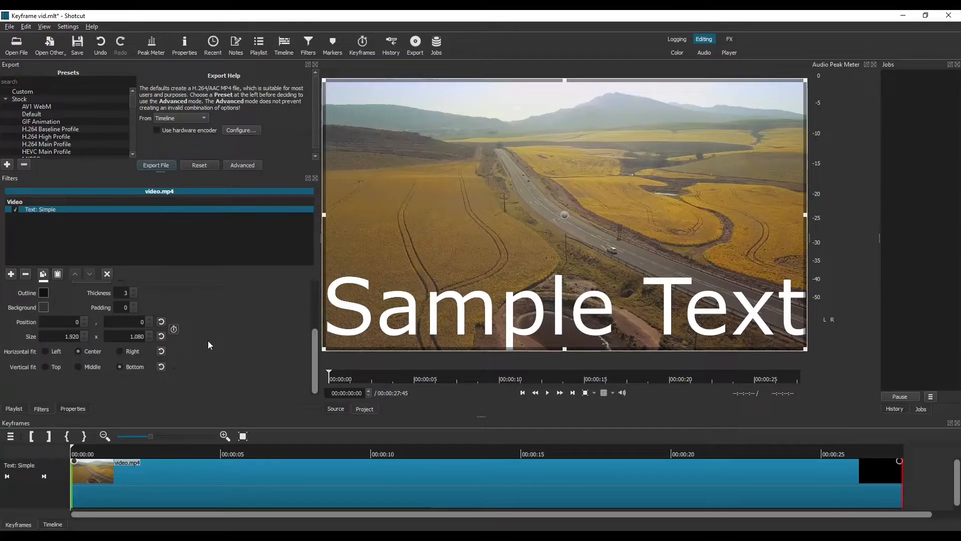
Step: Enable position and size keyframes at the clip's start and set the text size to 400 x 300 at 5 seconds
{"action": "left_click_drag", "start_coordinate": [957, 465], "coordinate": [956, 477]}
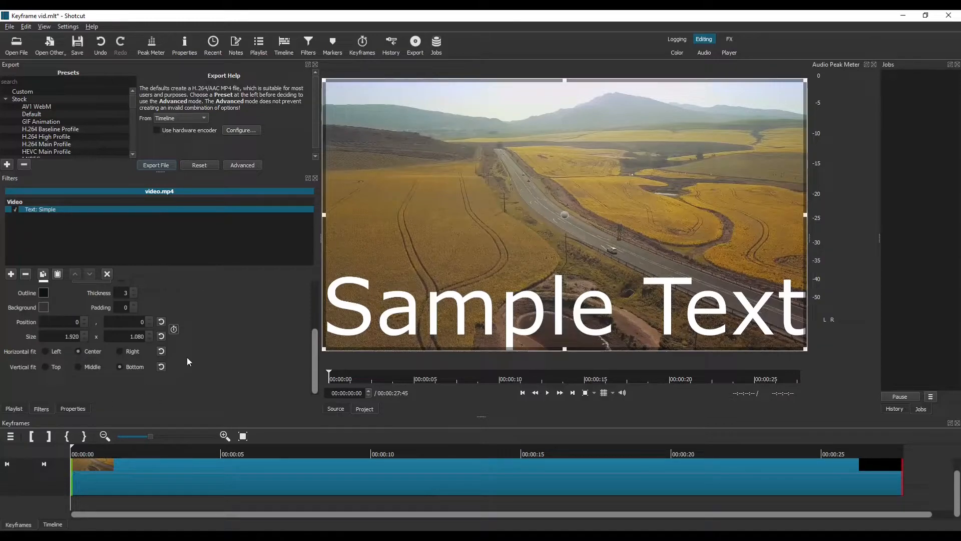
{"action": "left_click", "coordinate": [173, 329]}
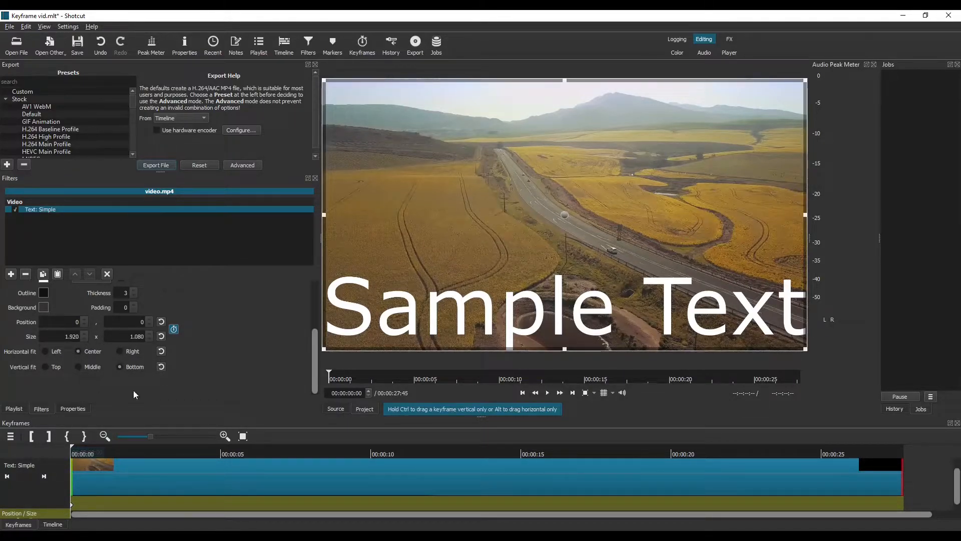
{"action": "left_click_drag", "start_coordinate": [75, 446], "coordinate": [220, 448]}
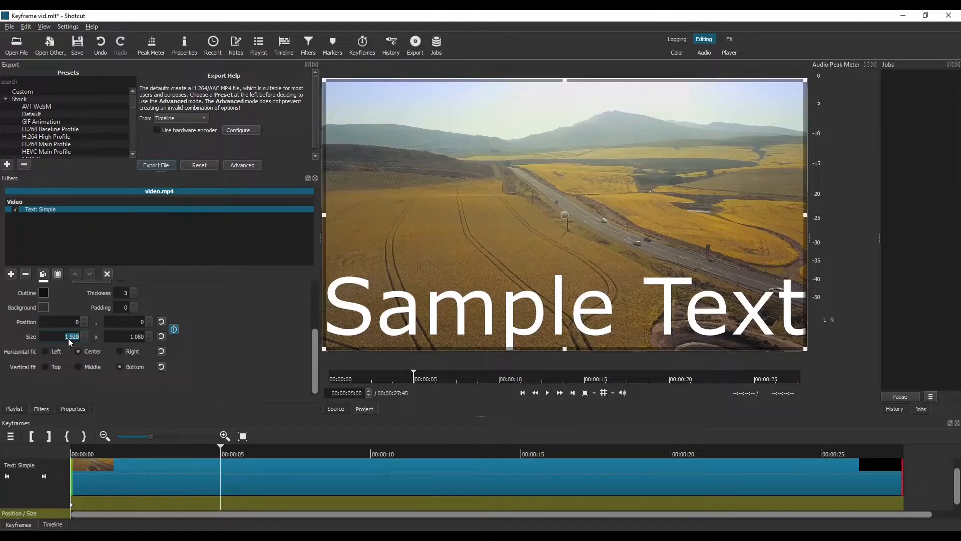
{"action": "type", "text": "400"}
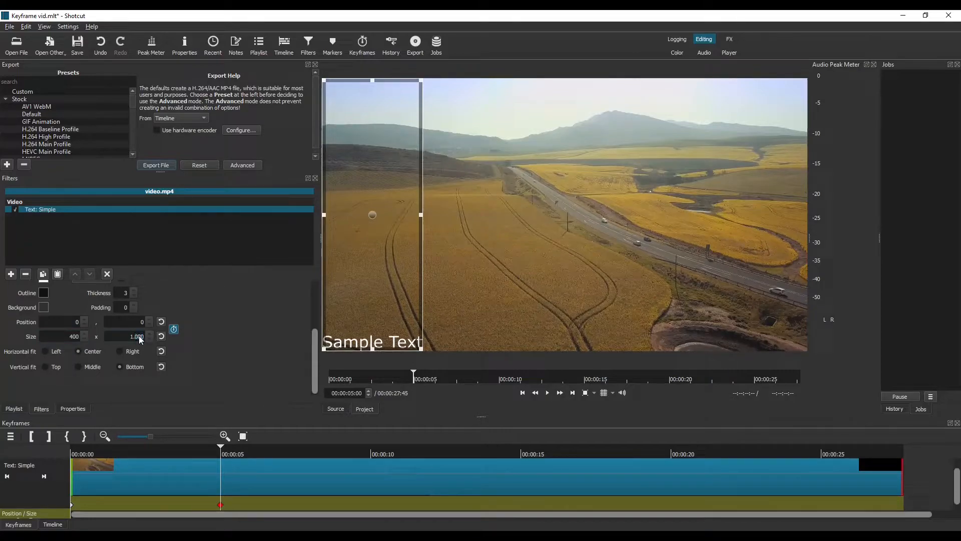
{"action": "type", "text": "300"}
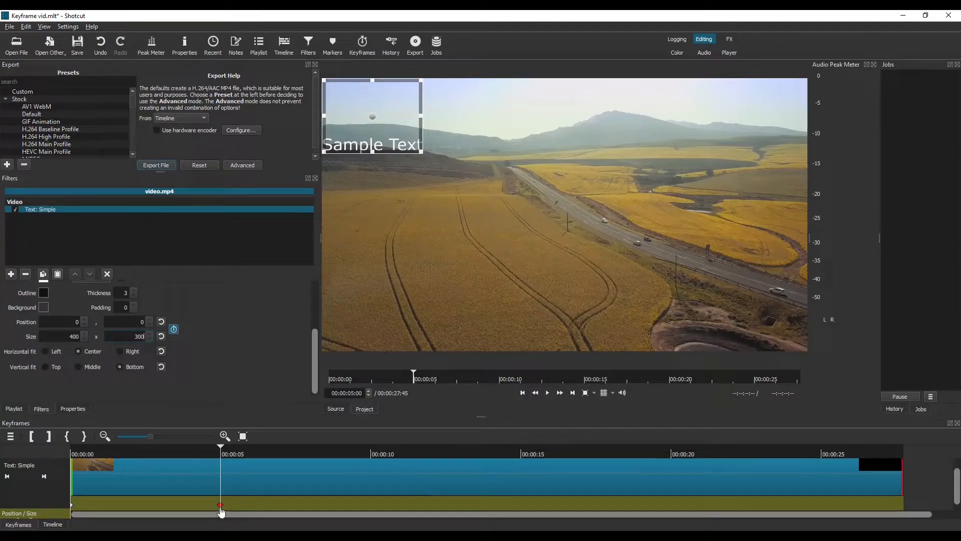
Step: Play the clip from the beginning to preview the shrinking text, and return to the start
{"action": "mouse_move", "coordinate": [222, 511]}
{"action": "left_click_drag", "start_coordinate": [220, 447], "coordinate": [71, 454]}
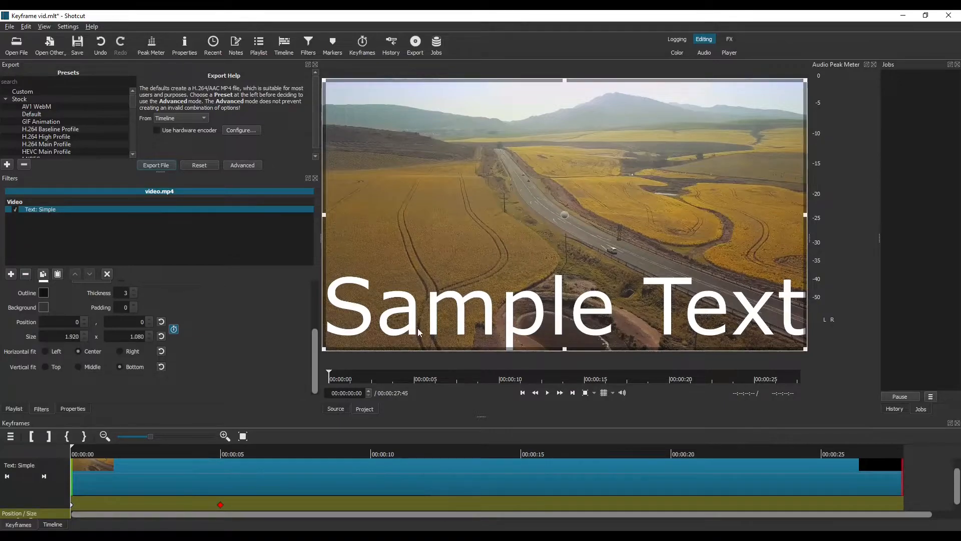
{"action": "key", "text": "space"}
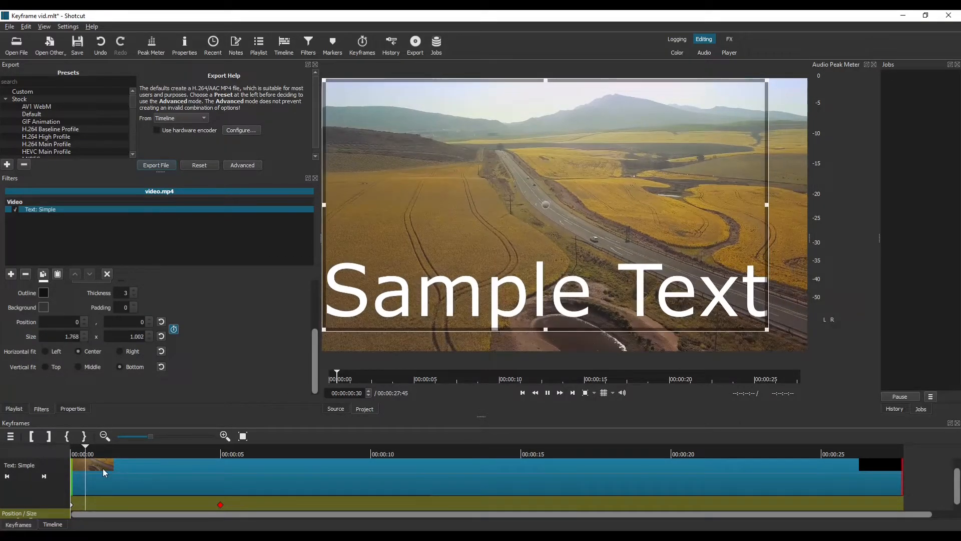
{"action": "key", "text": "Home"}
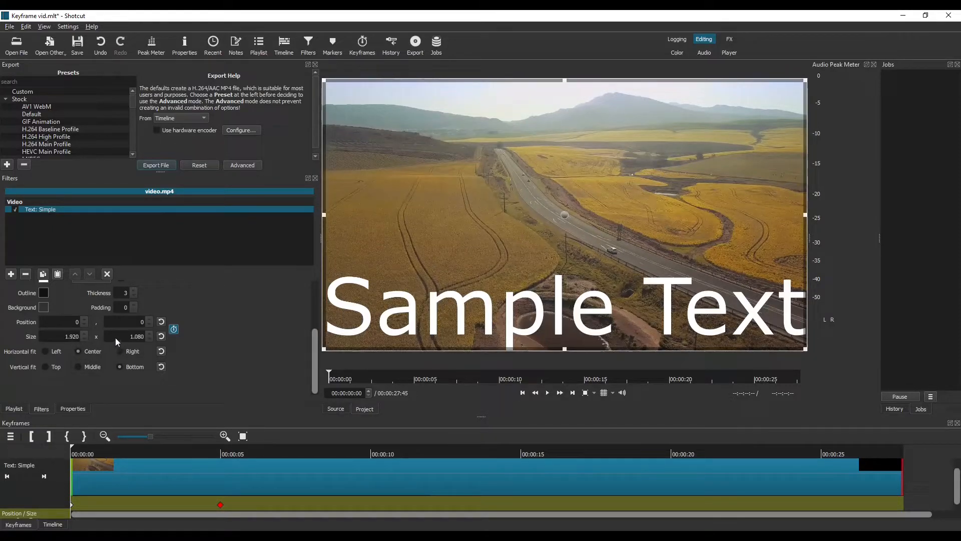
Step: Add a third keyframe at about 7 seconds by resetting the text size to its default 1920 x 1080
{"action": "left_click", "coordinate": [212, 453]}
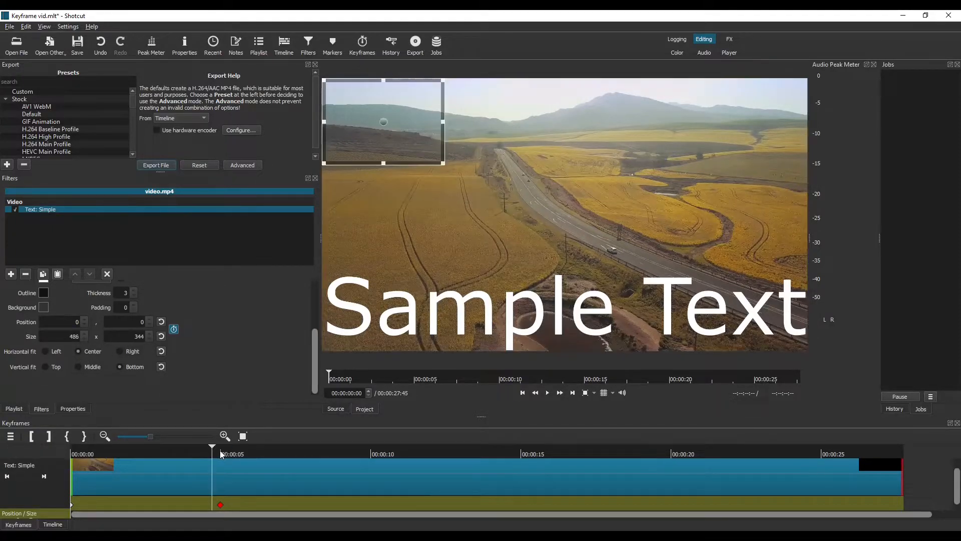
{"action": "left_click", "coordinate": [220, 451]}
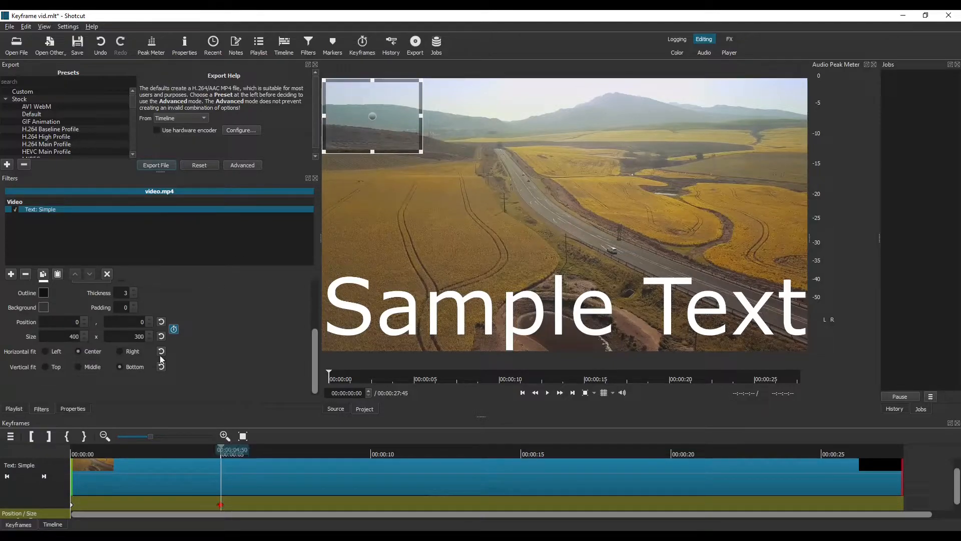
{"action": "left_click", "coordinate": [274, 452]}
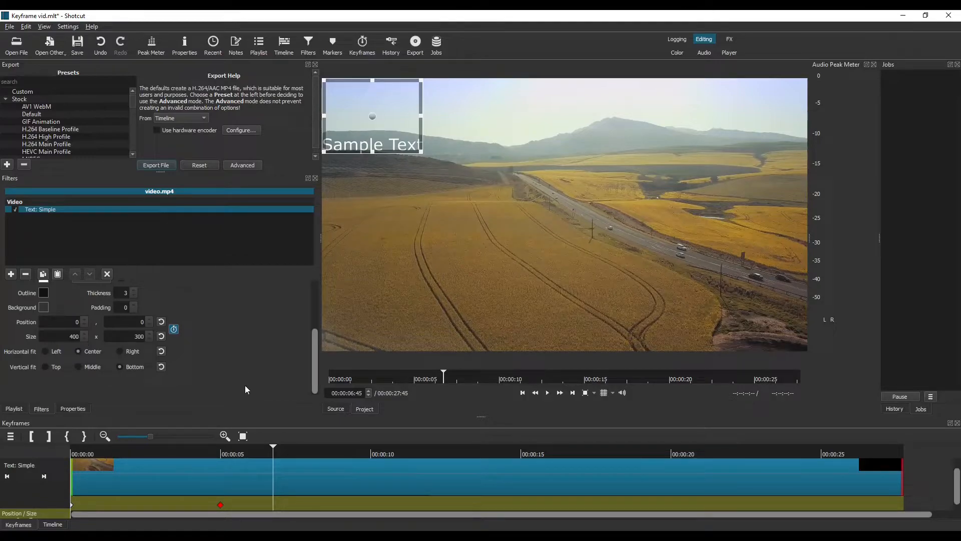
{"action": "left_click_drag", "start_coordinate": [274, 448], "coordinate": [284, 447]}
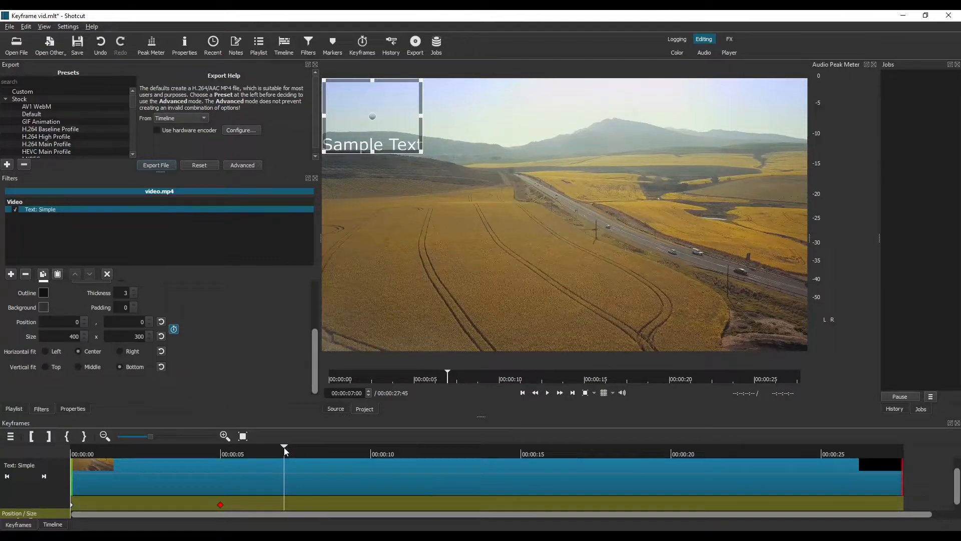
{"action": "left_click", "coordinate": [159, 339]}
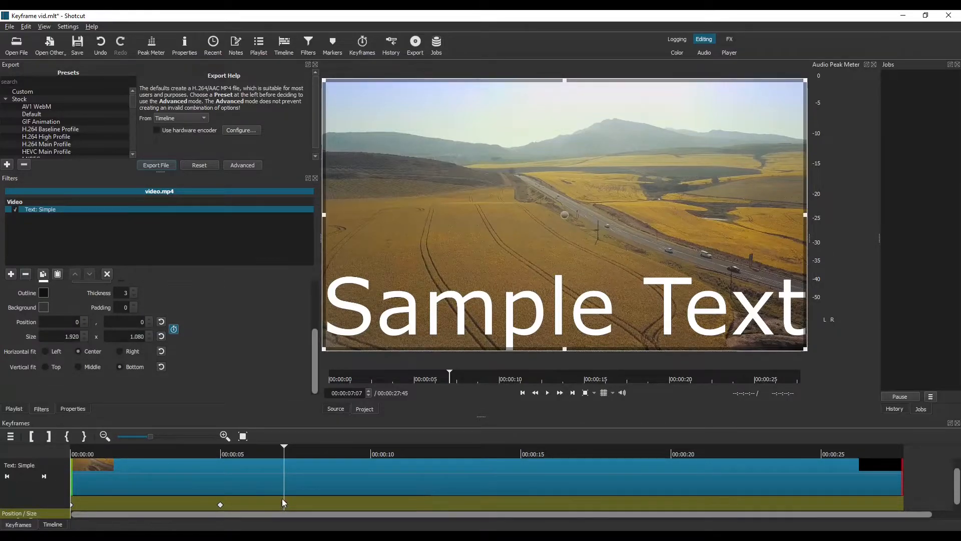
Step: Preview the text growing again from the 5-second keyframe, and return to the clip's start
{"action": "left_click", "coordinate": [222, 448]}
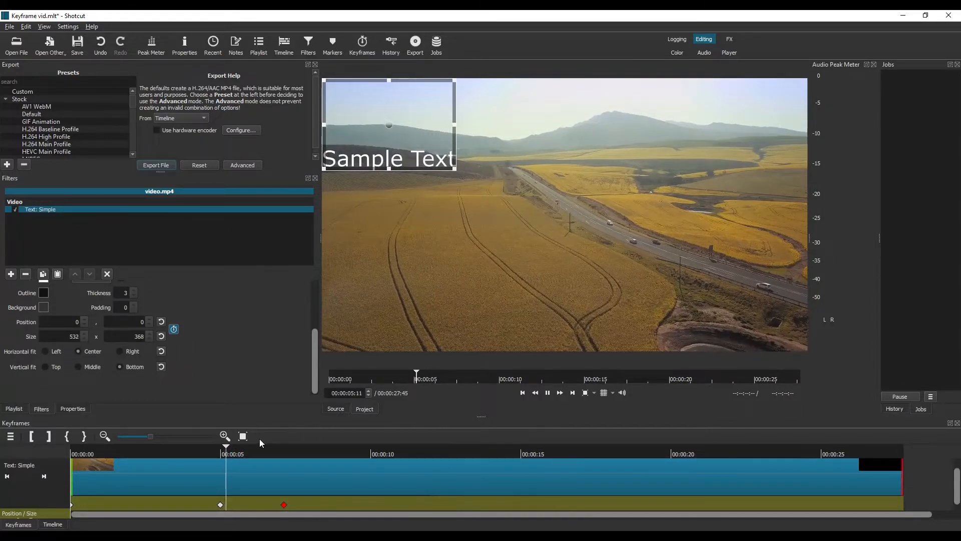
{"action": "key", "text": "space"}
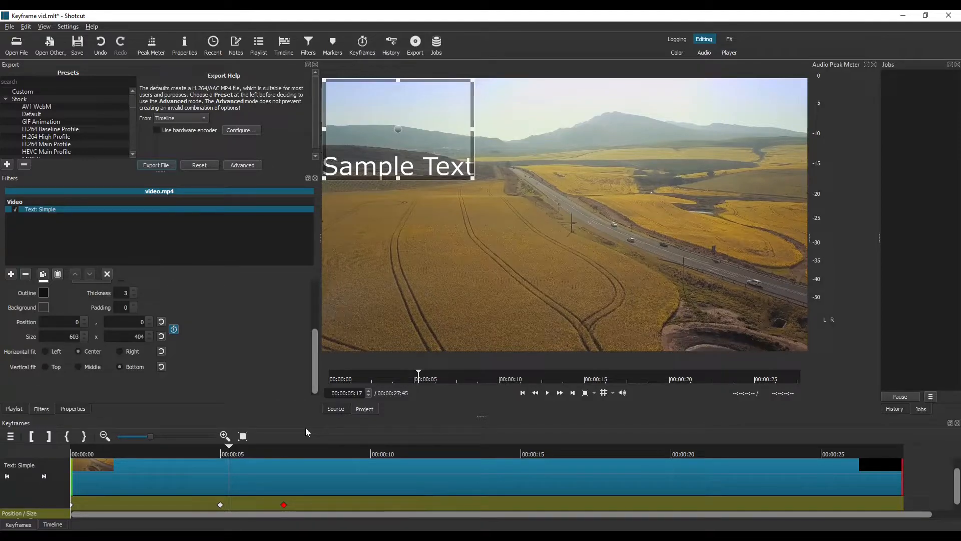
{"action": "left_click_drag", "start_coordinate": [229, 449], "coordinate": [69, 452]}
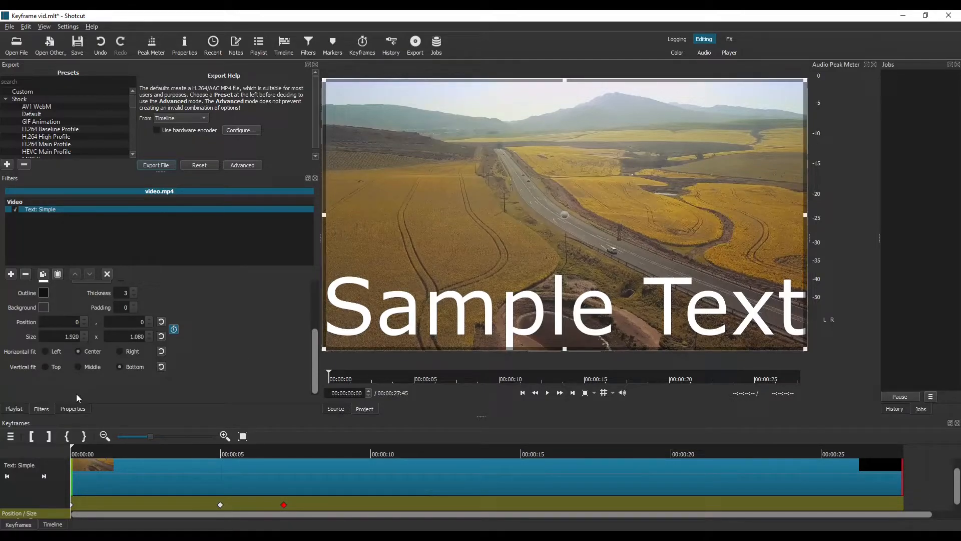
Step: Remove the Text: Simple filter from the clip and add the Color Grading video filter
{"action": "left_click", "coordinate": [29, 277]}
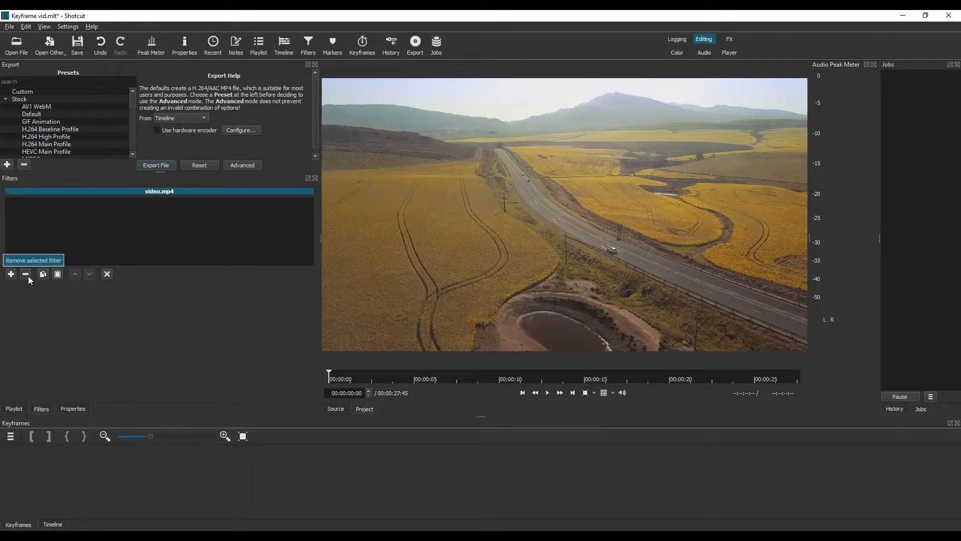
{"action": "left_click", "coordinate": [11, 274]}
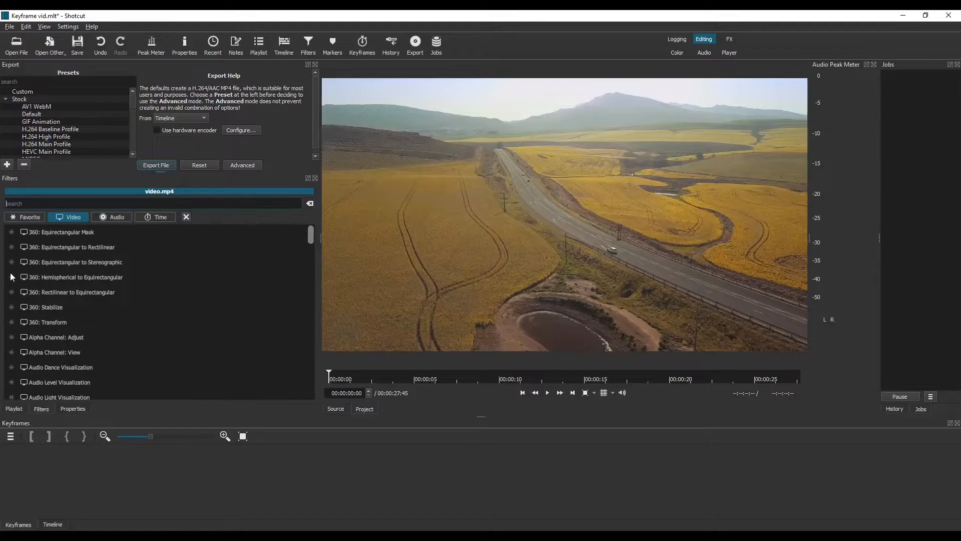
{"action": "left_click_drag", "start_coordinate": [311, 236], "coordinate": [301, 270]}
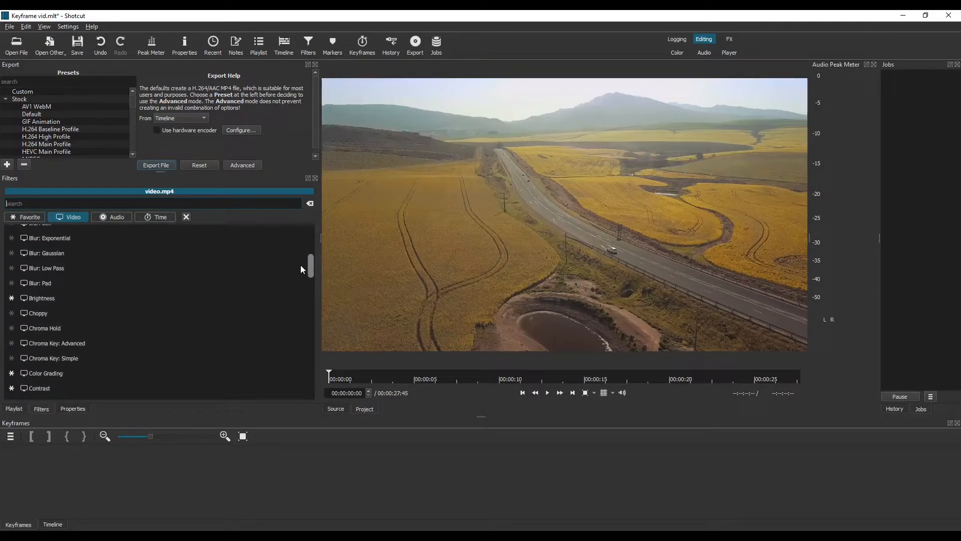
{"action": "left_click", "coordinate": [50, 376]}
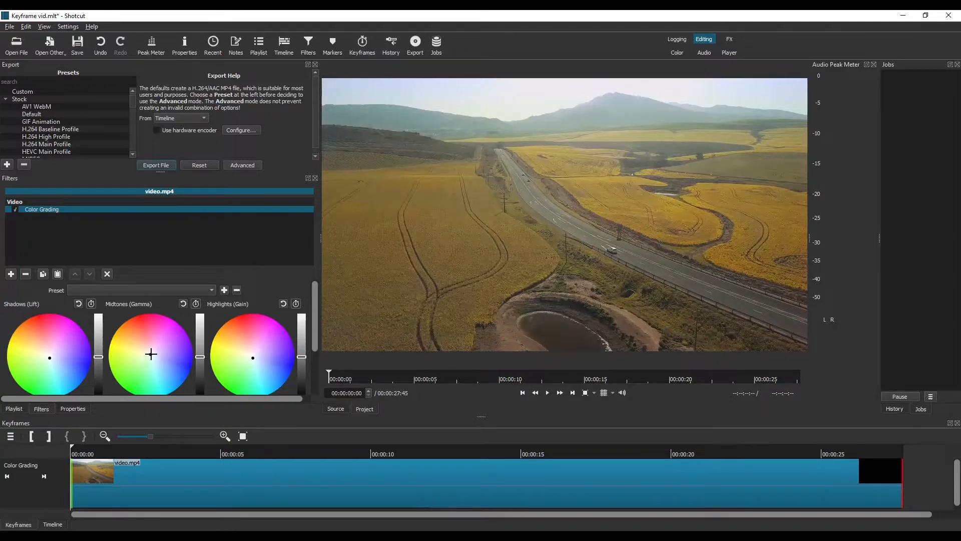
{"action": "left_click_drag", "start_coordinate": [149, 360], "coordinate": [146, 353]}
{"action": "left_click", "coordinate": [183, 303]}
{"action": "scroll", "coordinate": [957, 474], "scroll_direction": "down", "scroll_amount": 1}
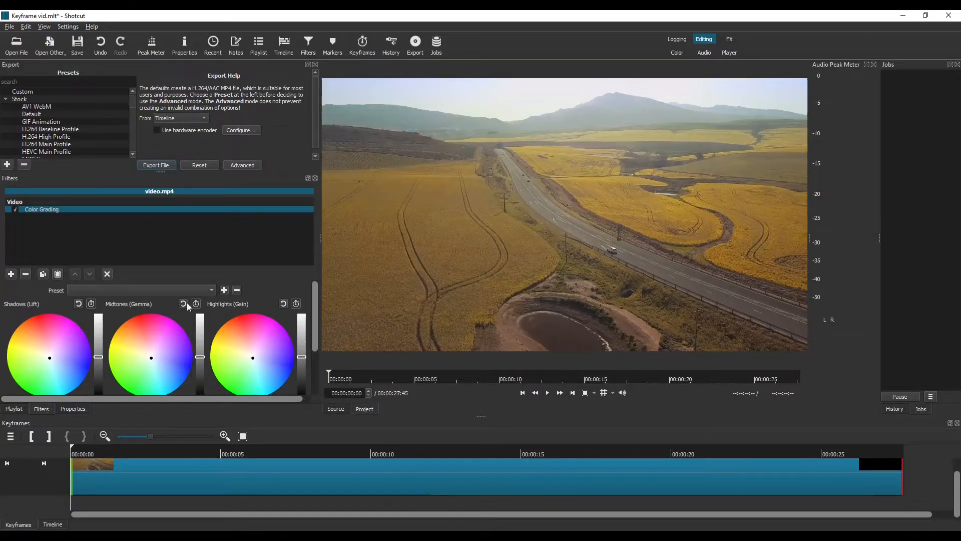
Step: Enable keyframes for the Shadows, Midtones and Highlights parameters at the clip's start
{"action": "left_click", "coordinate": [90, 303]}
{"action": "left_click", "coordinate": [200, 303]}
{"action": "left_click", "coordinate": [296, 304]}
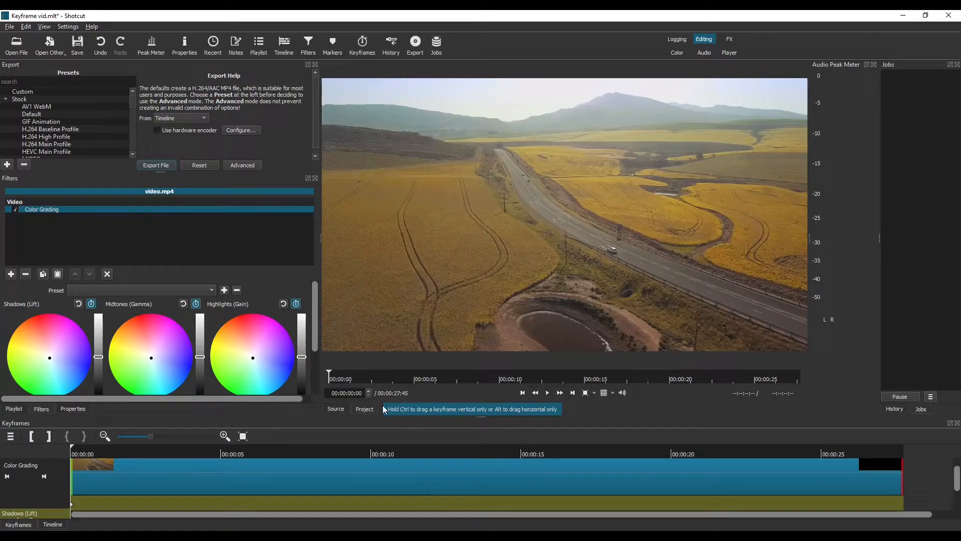
{"action": "mouse_move", "coordinate": [958, 477]}
{"action": "left_mouse_down"}
{"action": "mouse_move", "coordinate": [958, 503]}
{"action": "mouse_move", "coordinate": [952, 489]}
{"action": "left_mouse_up"}
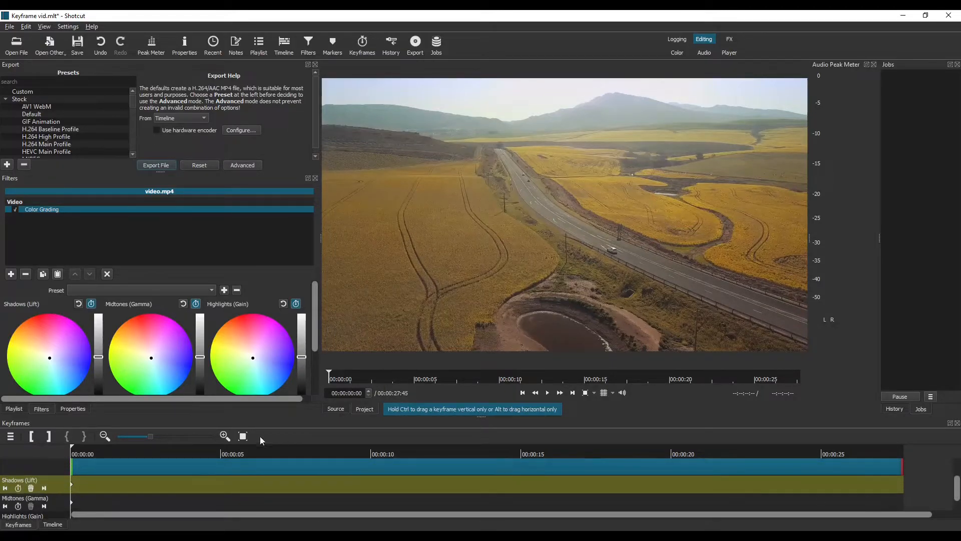
Step: At about 2 seconds, shift the midtones strongly to red, the highlights to blue and the shadows to orange-yellow
{"action": "left_click_drag", "start_coordinate": [95, 451], "coordinate": [137, 446]}
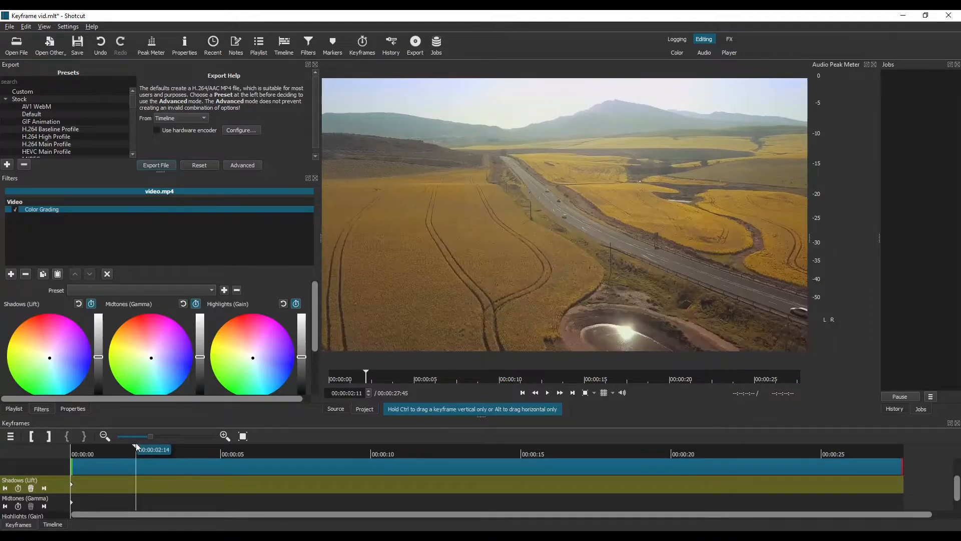
{"action": "left_click", "coordinate": [152, 322]}
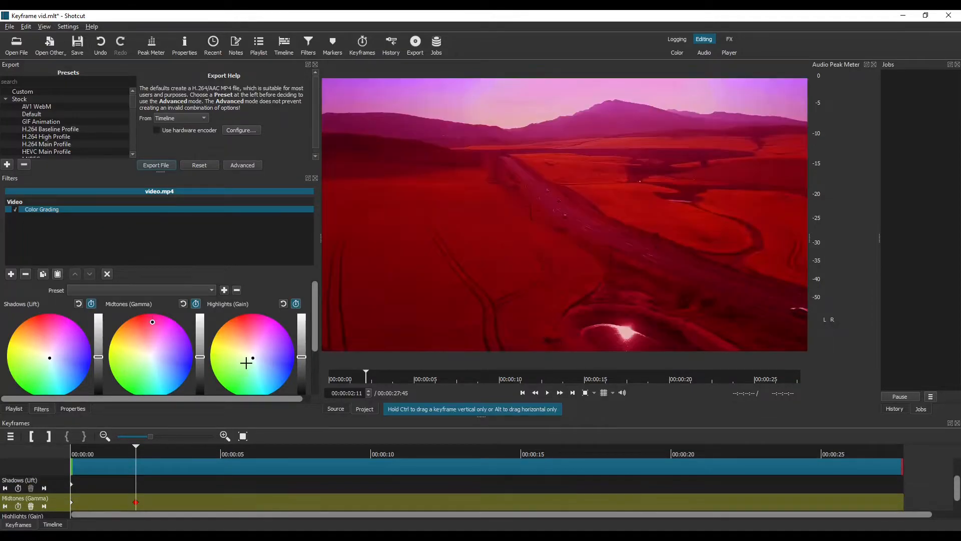
{"action": "left_click", "coordinate": [265, 371]}
{"action": "left_click_drag", "start_coordinate": [33, 371], "coordinate": [35, 351]}
Step: At about 3.5 seconds, shift the midtones slightly to blue, the highlights to red and the shadows to blue-violet
{"action": "left_click", "coordinate": [176, 449]}
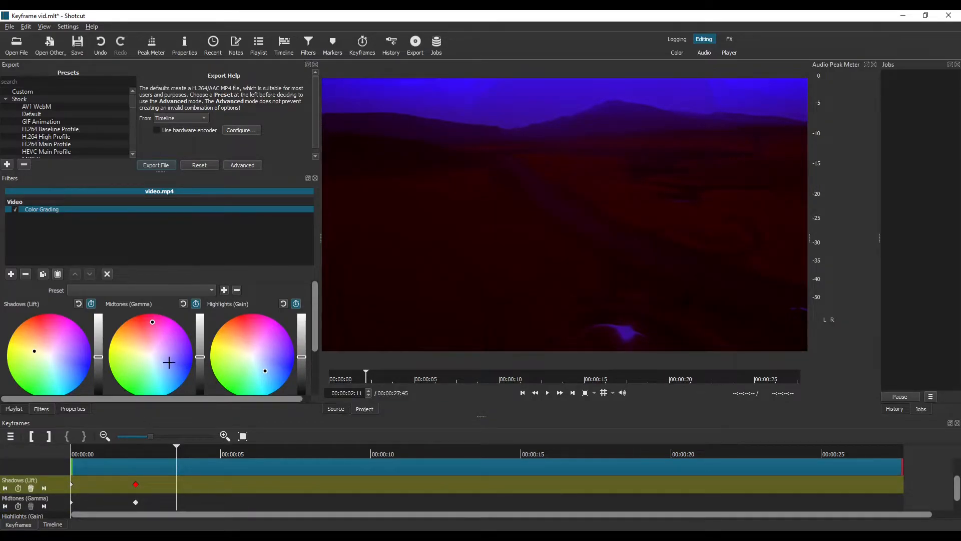
{"action": "left_click", "coordinate": [160, 362]}
{"action": "left_click", "coordinate": [250, 335]}
{"action": "left_click", "coordinate": [70, 355]}
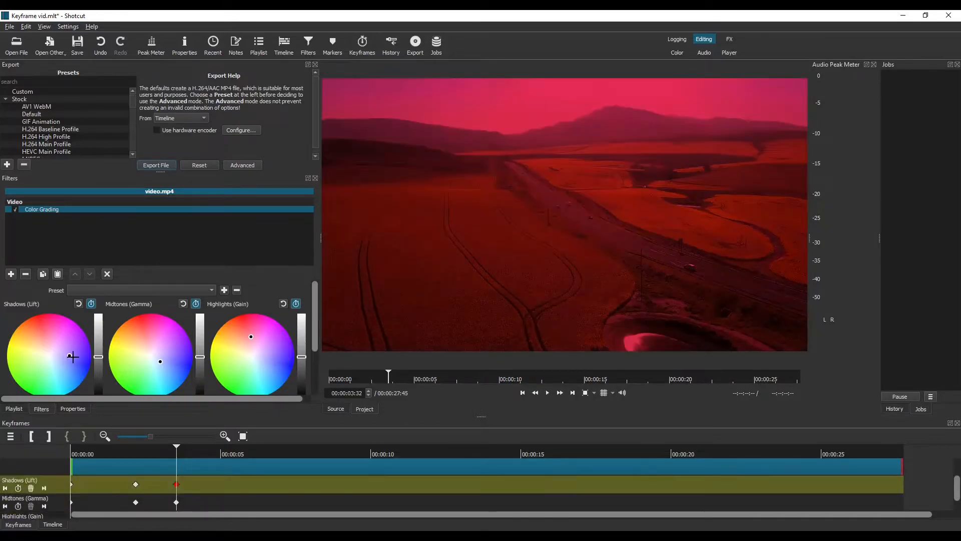
Step: At about 4 seconds, shift the midtones to cyan-blue, the highlights to violet and the shadows to orange-yellow
{"action": "left_click", "coordinate": [196, 452]}
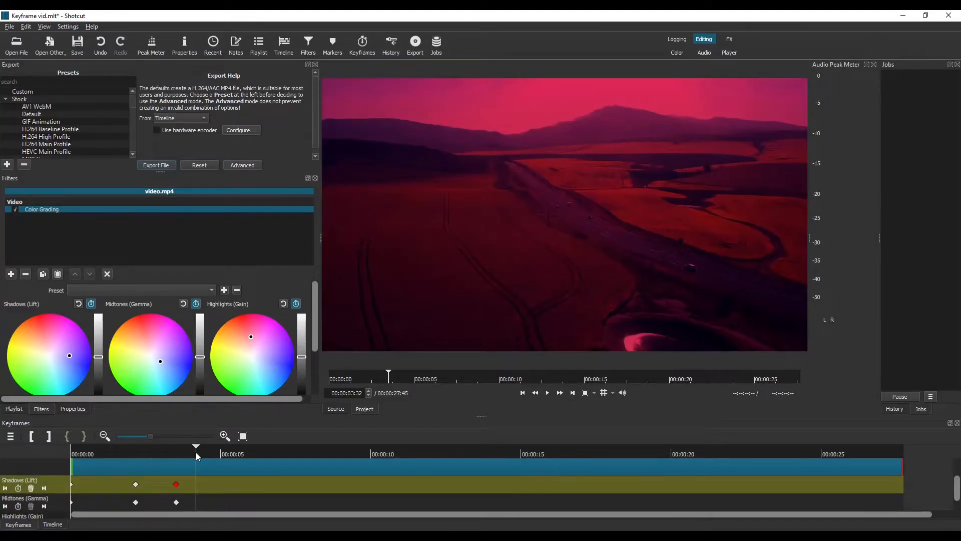
{"action": "left_click", "coordinate": [160, 381]}
{"action": "left_click", "coordinate": [286, 342]}
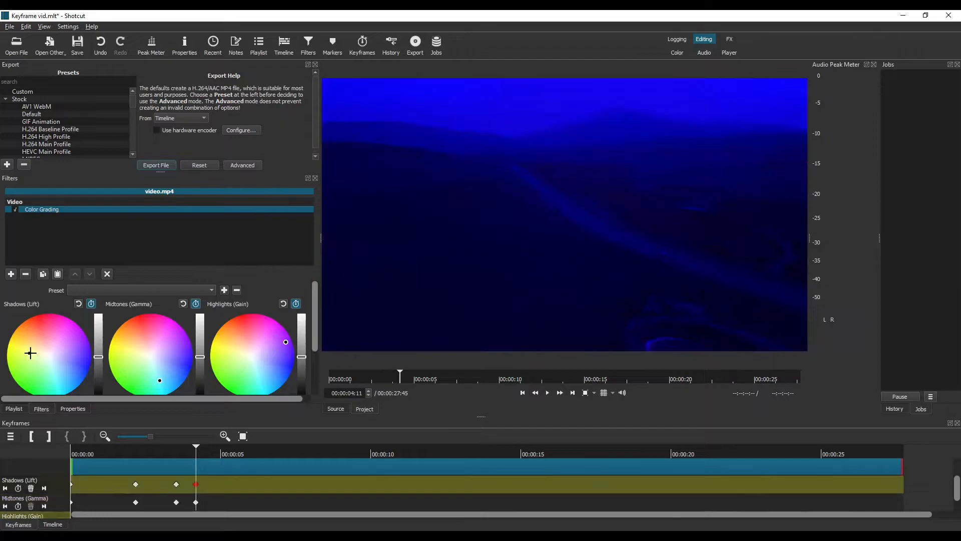
{"action": "left_click", "coordinate": [29, 353]}
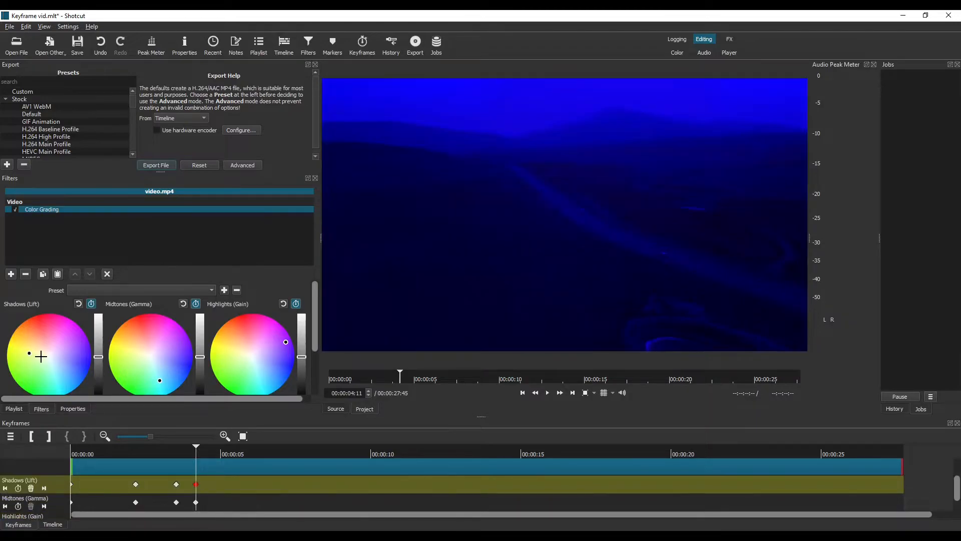
Step: At about 5 seconds, shift the midtones to pink-violet, the highlights to orange-red and the shadows slightly to blue-violet
{"action": "left_click", "coordinate": [232, 453]}
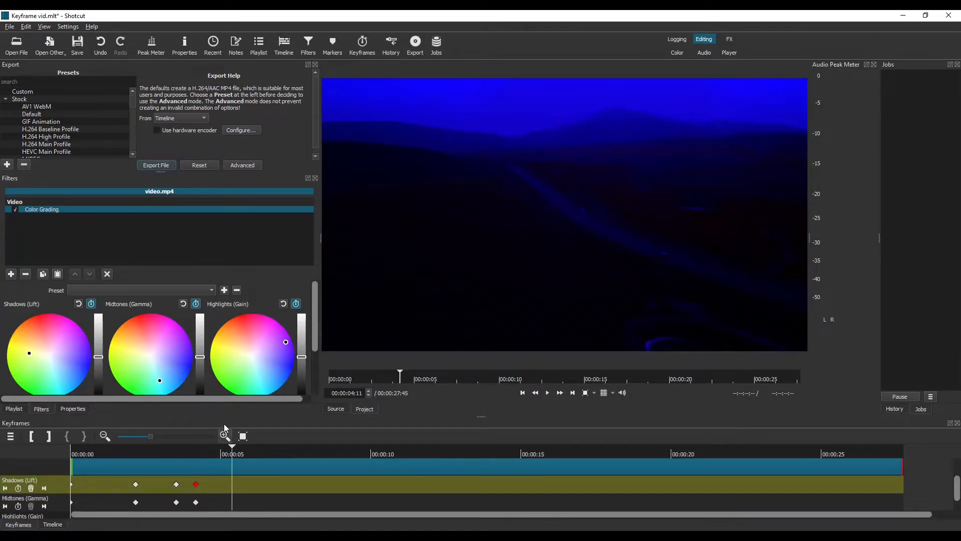
{"action": "left_click", "coordinate": [161, 344]}
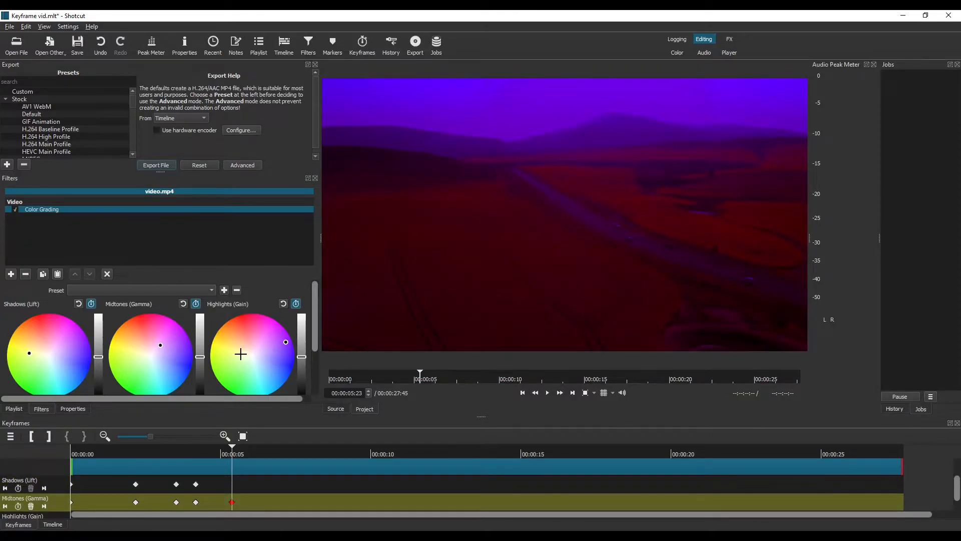
{"action": "left_click", "coordinate": [242, 346]}
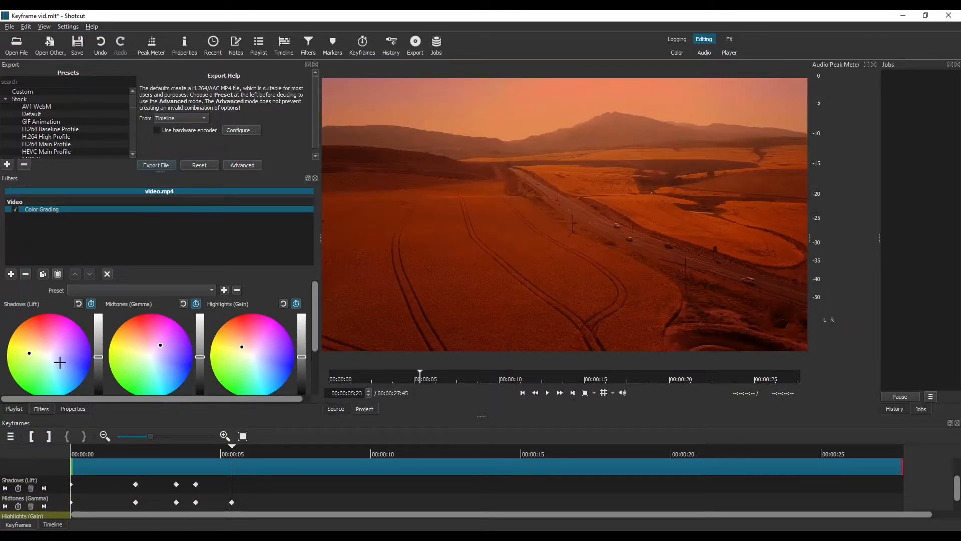
{"action": "left_click", "coordinate": [60, 356]}
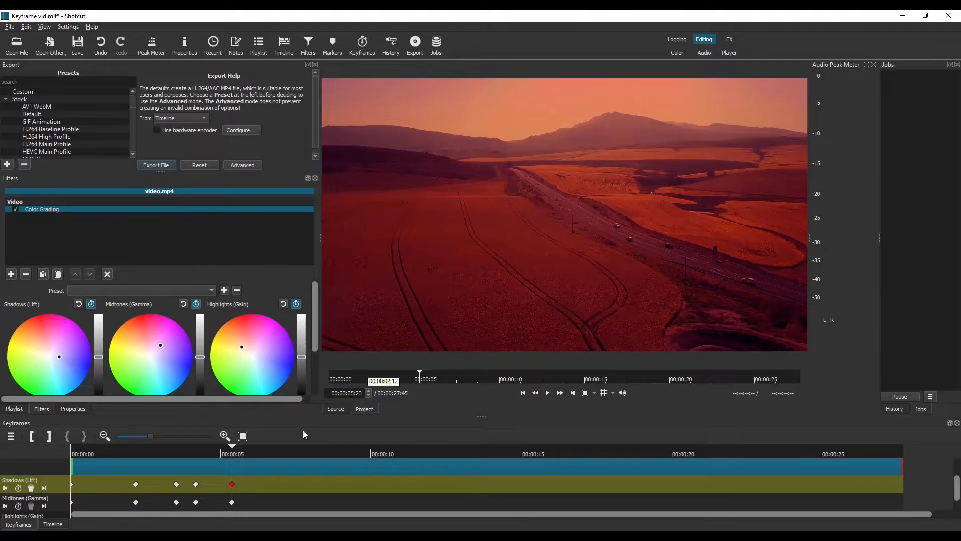
Step: Play the clip from the beginning to preview the animated color grading, and return to the start
{"action": "left_click_drag", "start_coordinate": [182, 449], "coordinate": [71, 449]}
{"action": "key", "text": "space"}
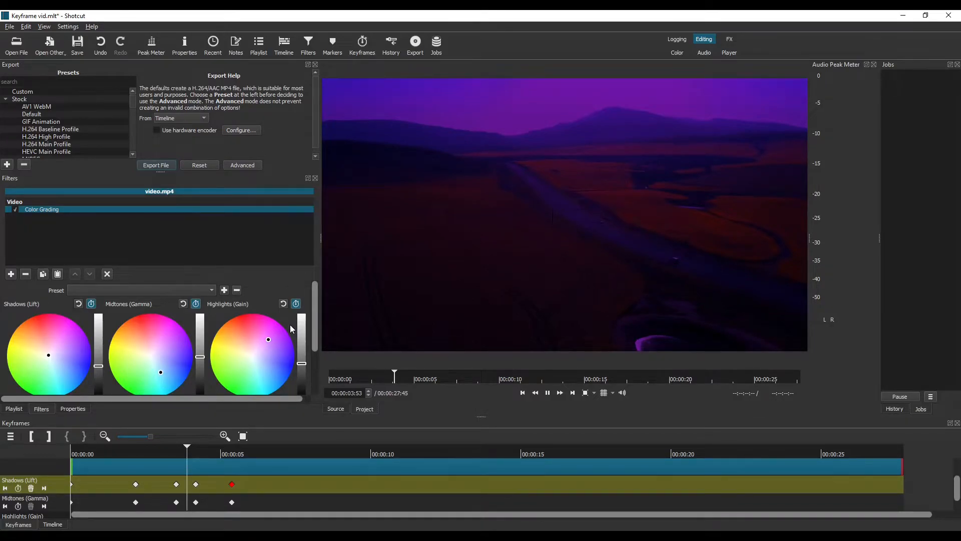
{"action": "key", "text": "Home"}
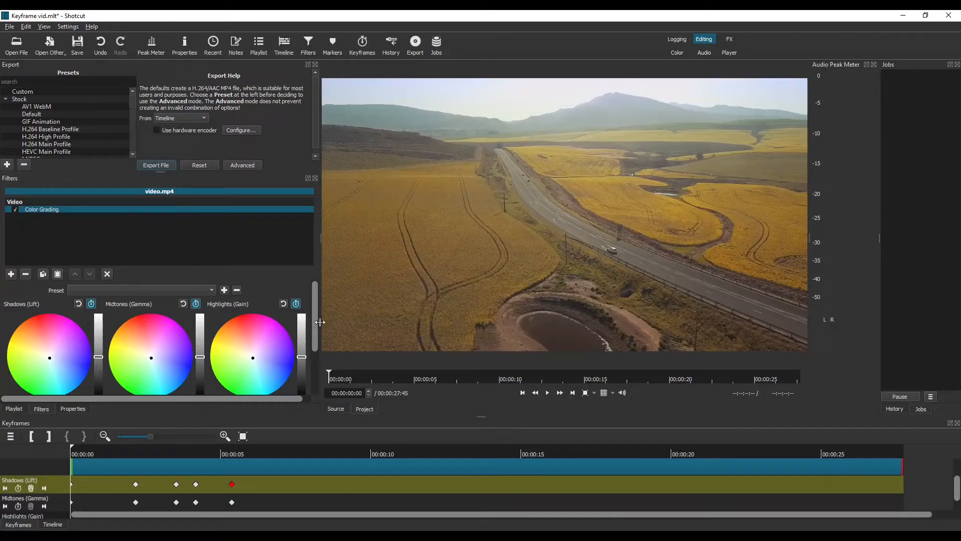
Step: Examine the shadows, midtones and highlights keyframes between about 3 and 5 seconds by selecting them individually
{"action": "scroll", "coordinate": [315, 346], "scroll_direction": "down", "scroll_amount": 1}
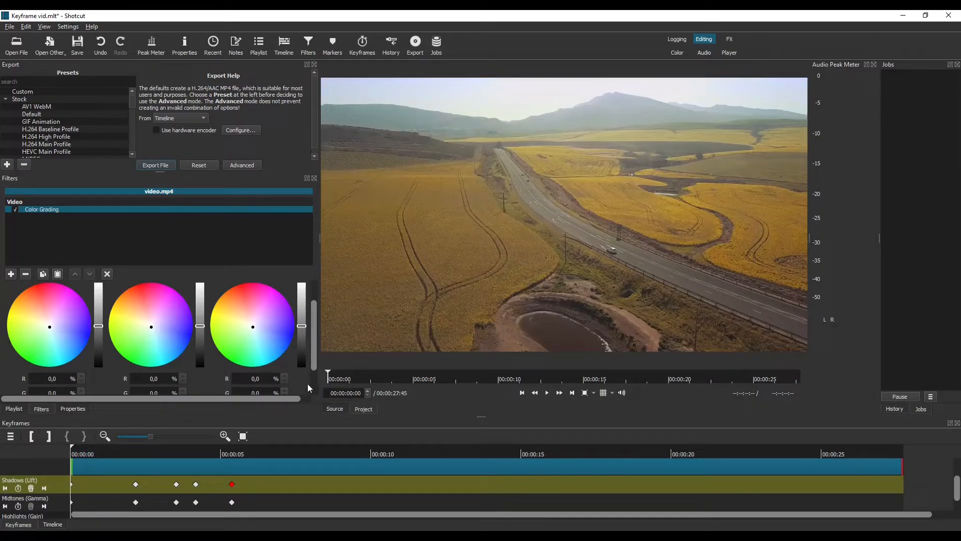
{"action": "left_click_drag", "start_coordinate": [312, 324], "coordinate": [317, 300]}
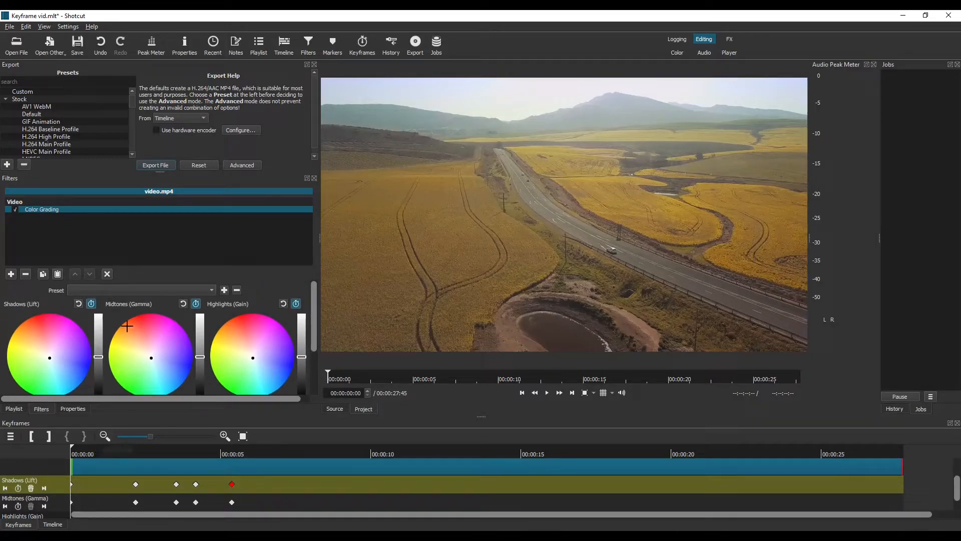
{"action": "left_click", "coordinate": [232, 454]}
{"action": "left_click", "coordinate": [195, 486]}
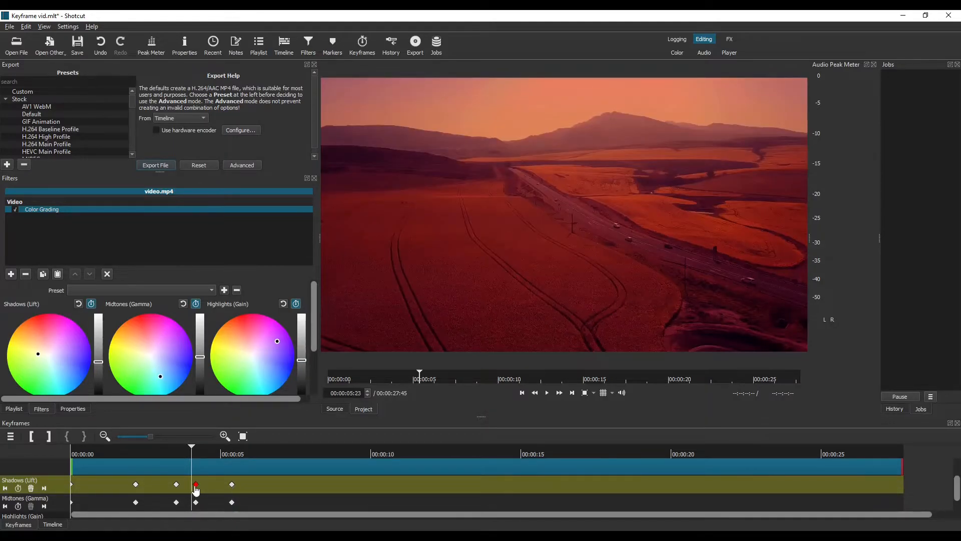
{"action": "left_click", "coordinate": [196, 502]}
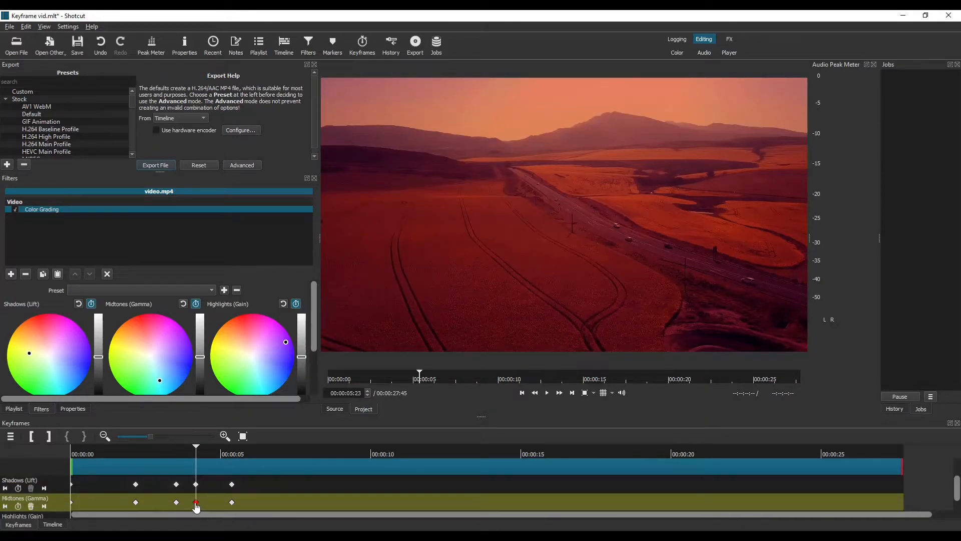
{"action": "left_click", "coordinate": [177, 484]}
{"action": "left_click_drag", "start_coordinate": [955, 489], "coordinate": [955, 502]}
{"action": "left_click", "coordinate": [195, 477]}
{"action": "left_click", "coordinate": [196, 495]}
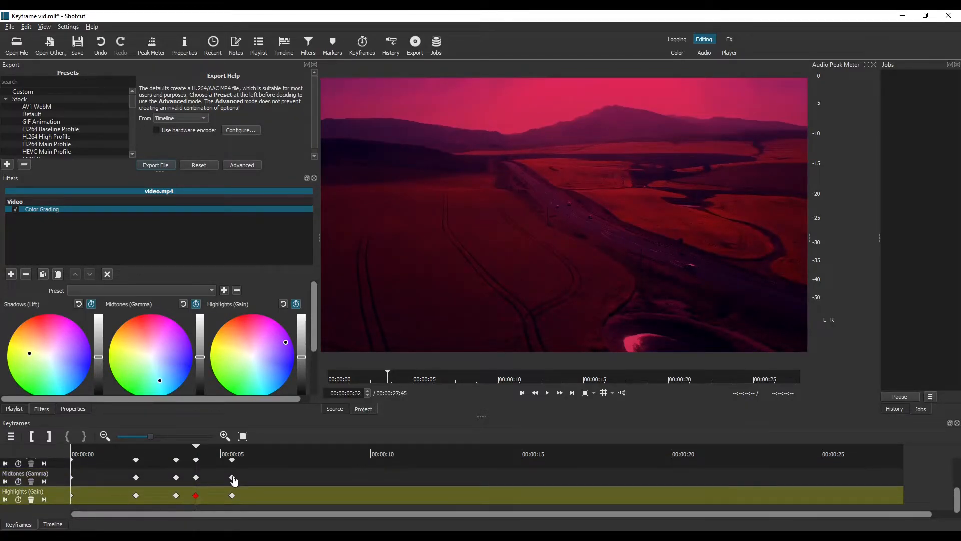
Step: Delete the midtones keyframe at about 5 seconds and the shadows keyframes at about 2 and 3.5 seconds
{"action": "left_click", "coordinate": [232, 477]}
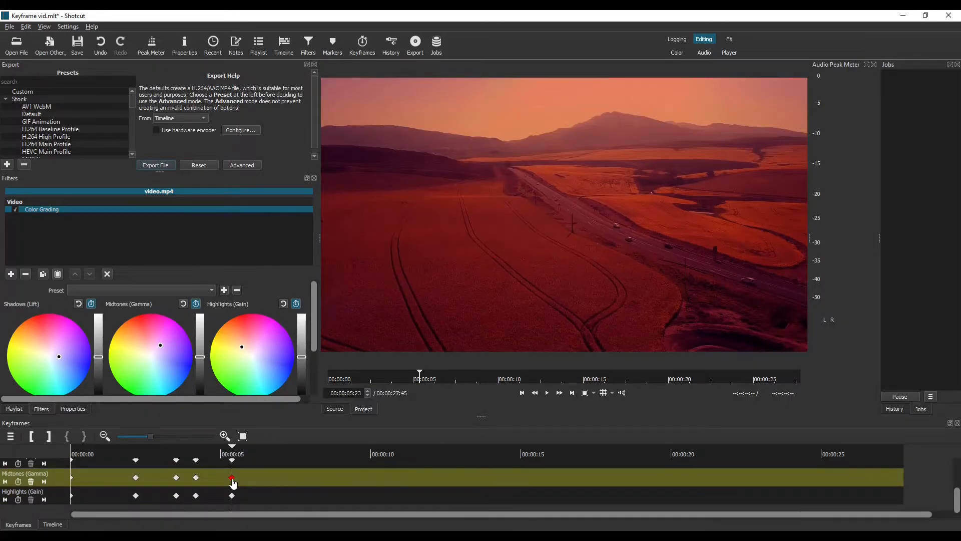
{"action": "left_click", "coordinate": [31, 482]}
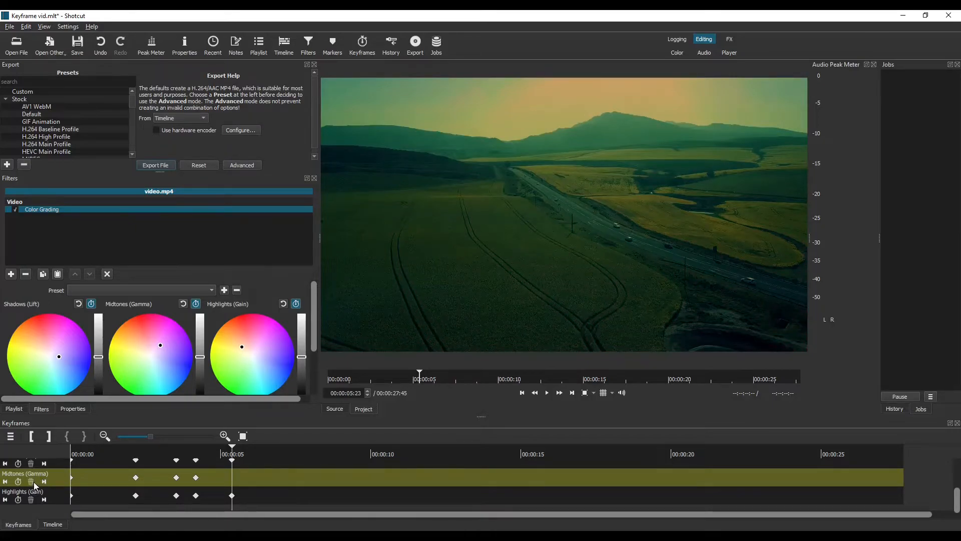
{"action": "left_click", "coordinate": [135, 449]}
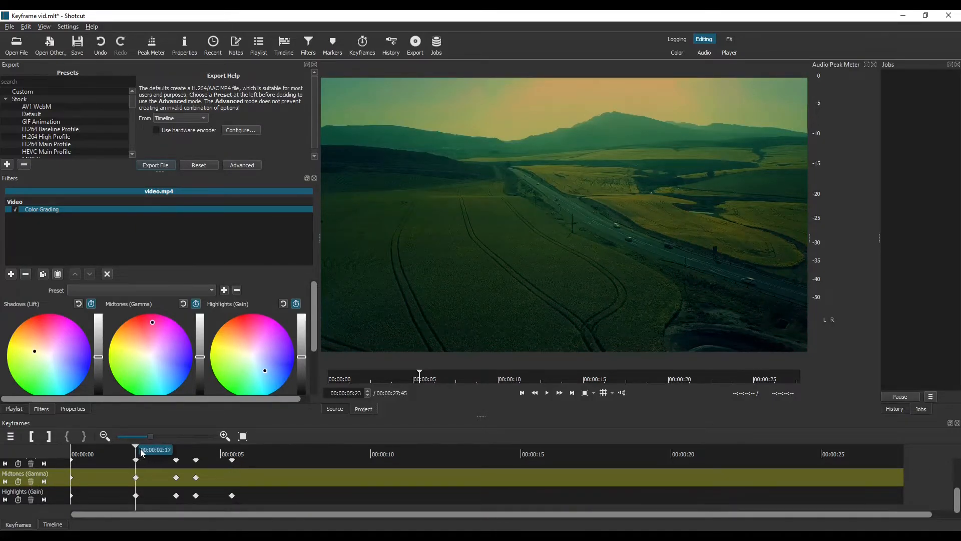
{"action": "left_click", "coordinate": [137, 461]}
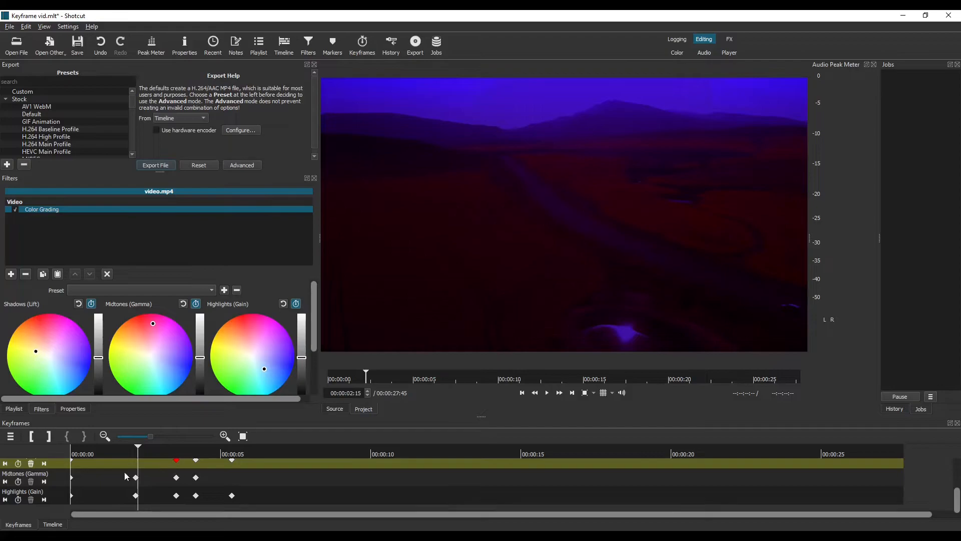
{"action": "left_click", "coordinate": [31, 463]}
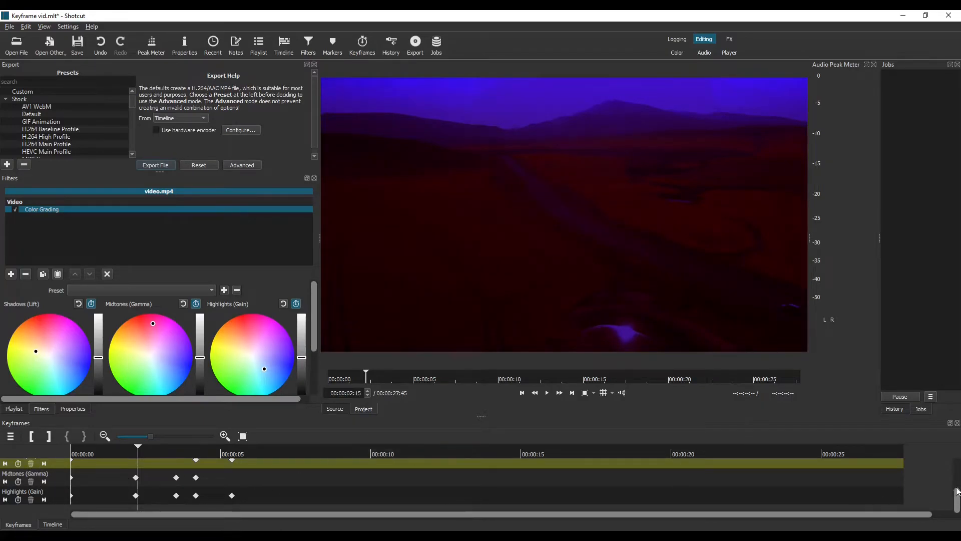
Step: Turn off keyframing for Shadows and Midtones, confirming the removal of all their keyframes
{"action": "scroll", "coordinate": [956, 494], "scroll_direction": "up", "scroll_amount": 2}
{"action": "scroll", "coordinate": [170, 479], "scroll_direction": "down", "scroll_amount": 1}
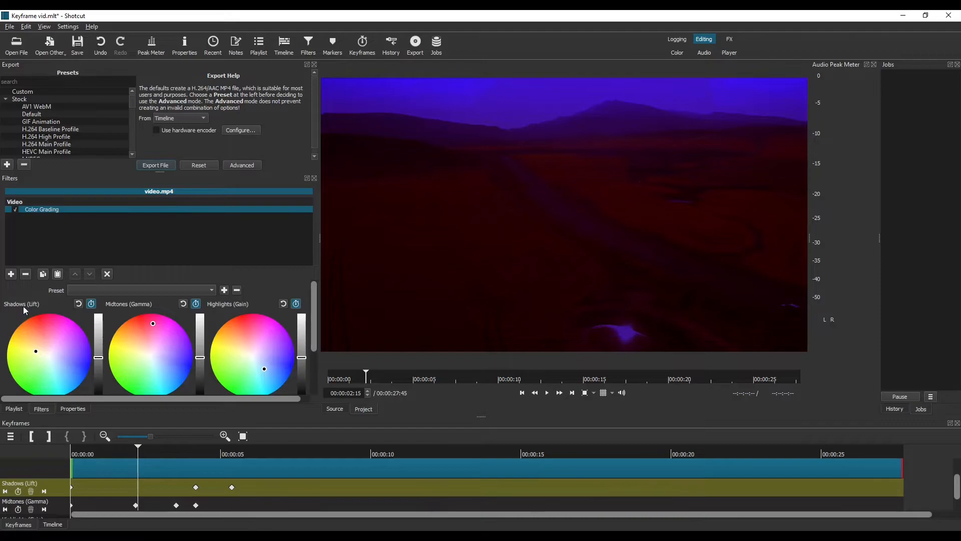
{"action": "left_click", "coordinate": [91, 304]}
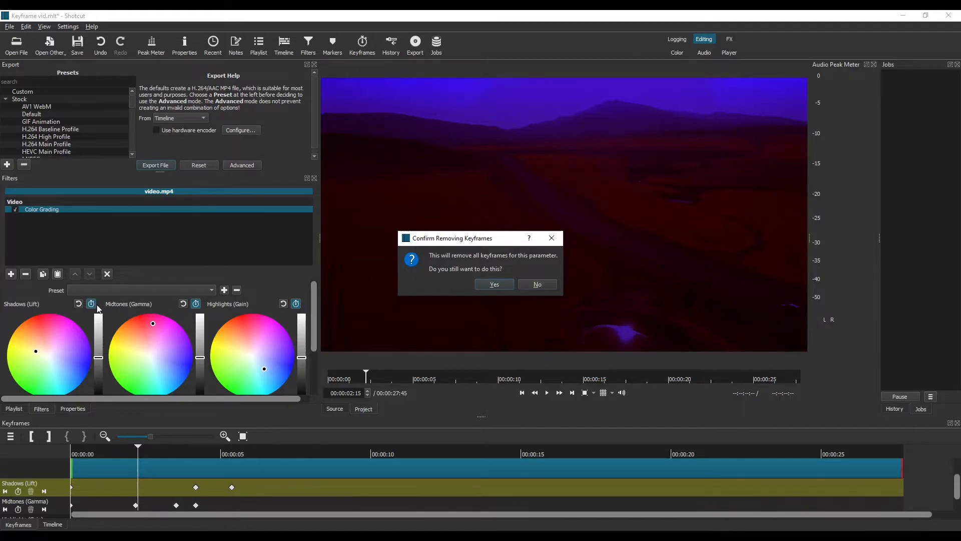
{"action": "left_click", "coordinate": [485, 283]}
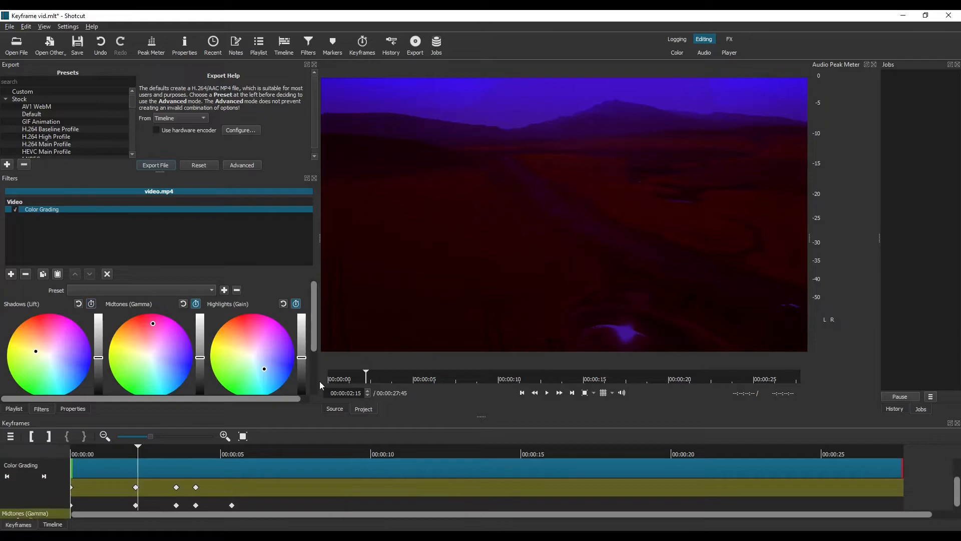
{"action": "left_click", "coordinate": [195, 304]}
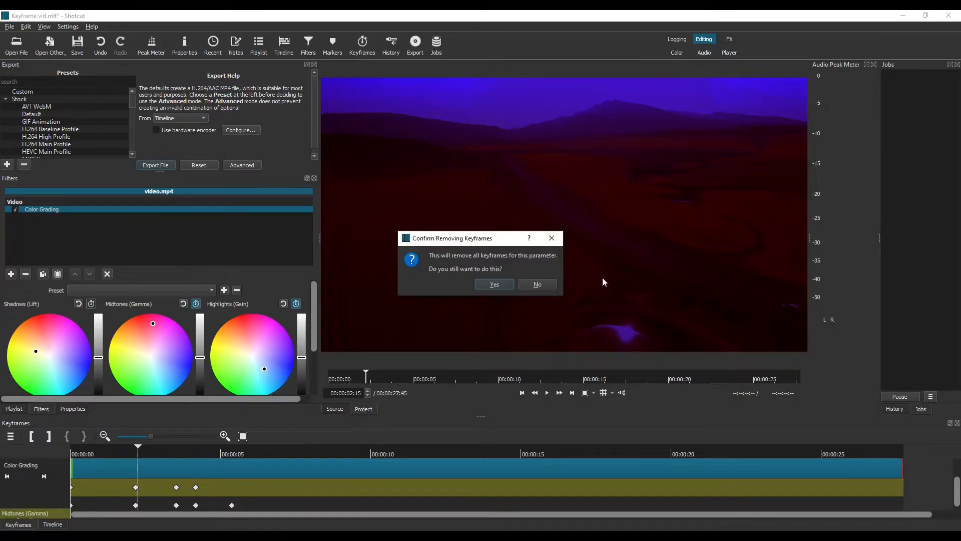
{"action": "left_click", "coordinate": [505, 284]}
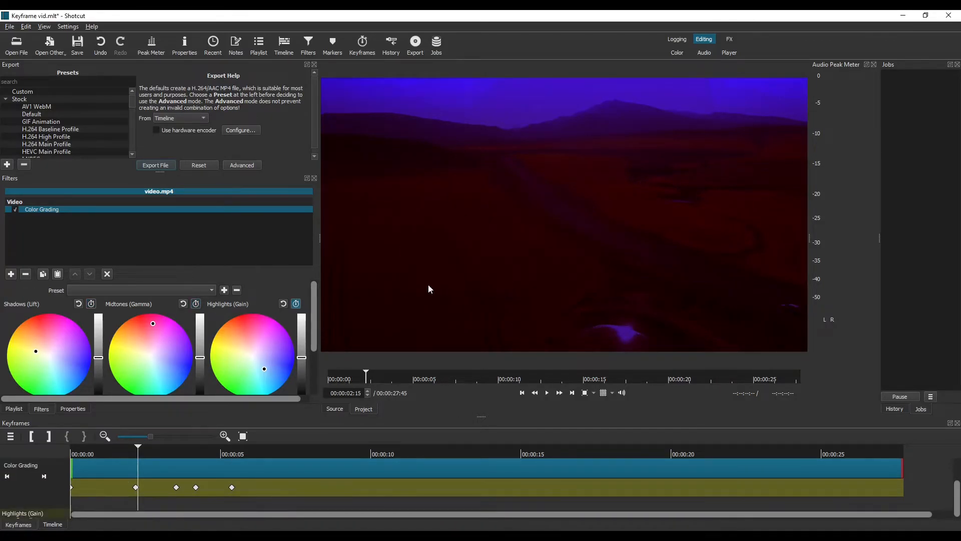
Step: Turn off keyframing for Highlights, confirming the removal of its keyframes, and reset Shadows, Midtones and Highlights to their defaults
{"action": "left_click", "coordinate": [297, 304]}
{"action": "left_click", "coordinate": [503, 284]}
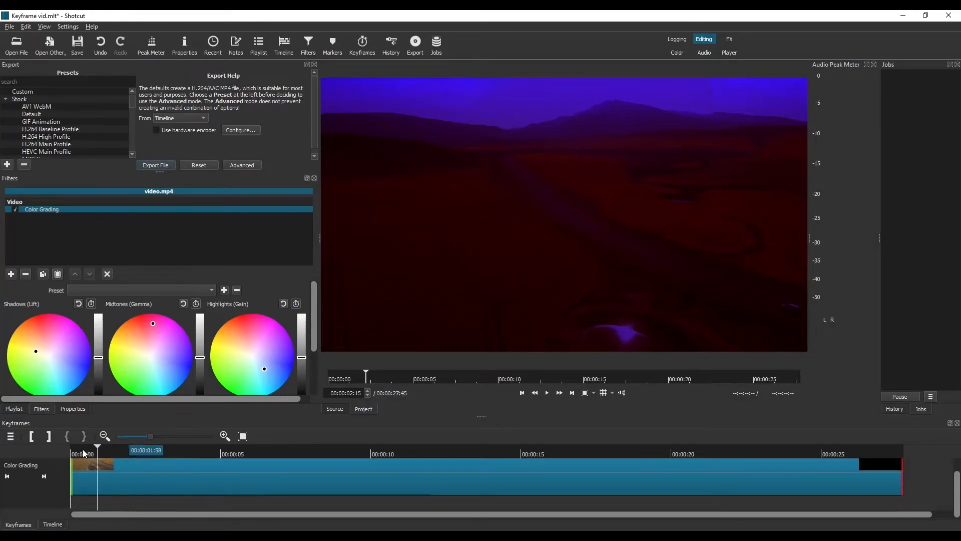
{"action": "left_click", "coordinate": [80, 304]}
{"action": "left_click", "coordinate": [183, 304]}
{"action": "left_click", "coordinate": [283, 304]}
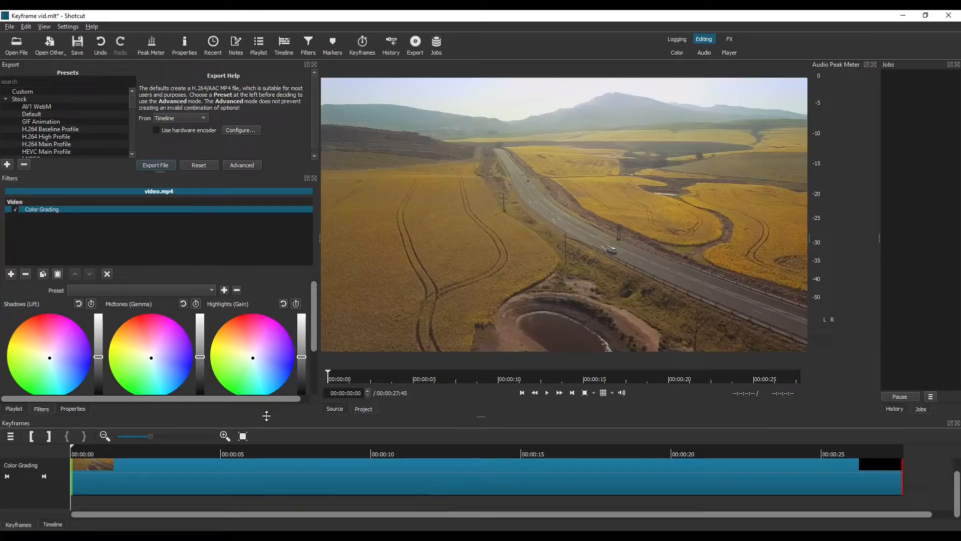
Step: Remove the Color Grading filter from video.mp4 and add the Distort video filter in its place
{"action": "left_click_drag", "start_coordinate": [957, 496], "coordinate": [192, 317]}
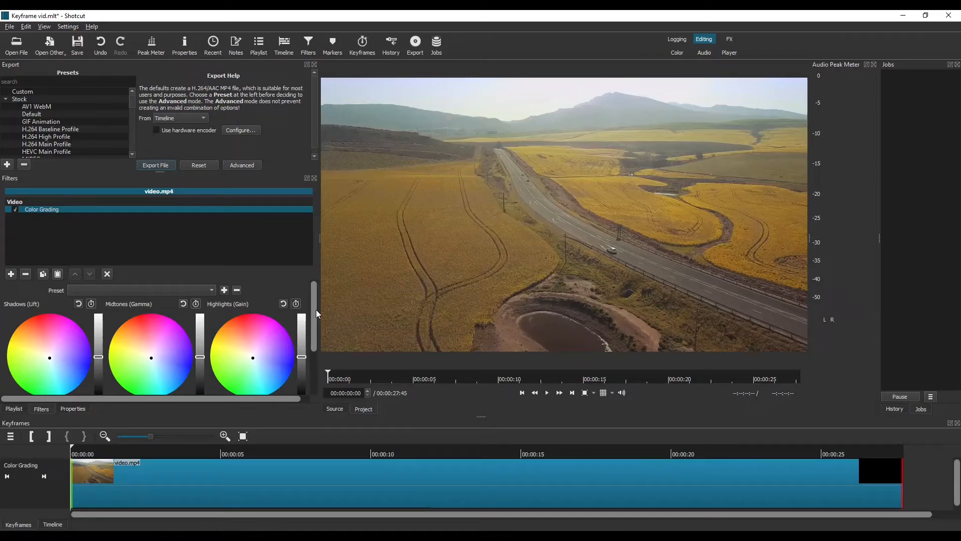
{"action": "left_click", "coordinate": [25, 275]}
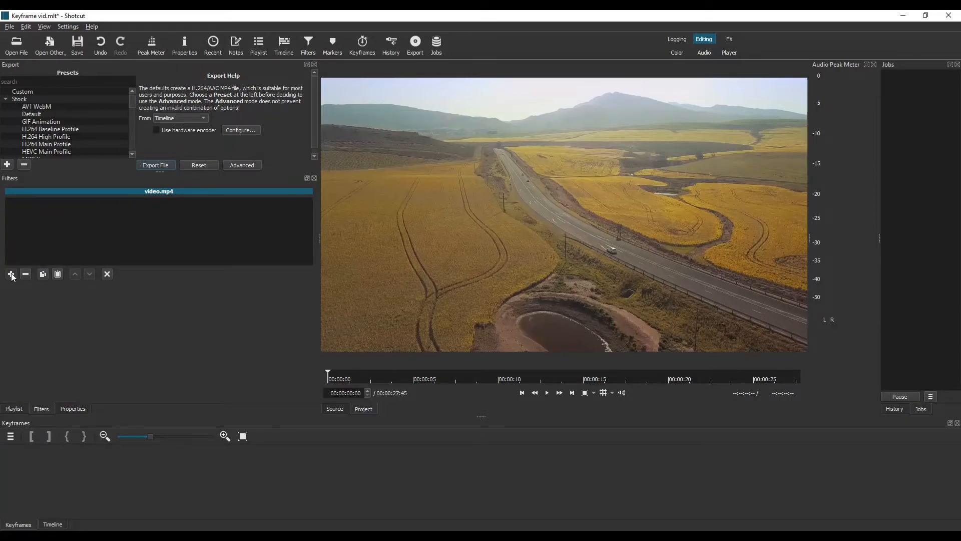
{"action": "left_click", "coordinate": [11, 274]}
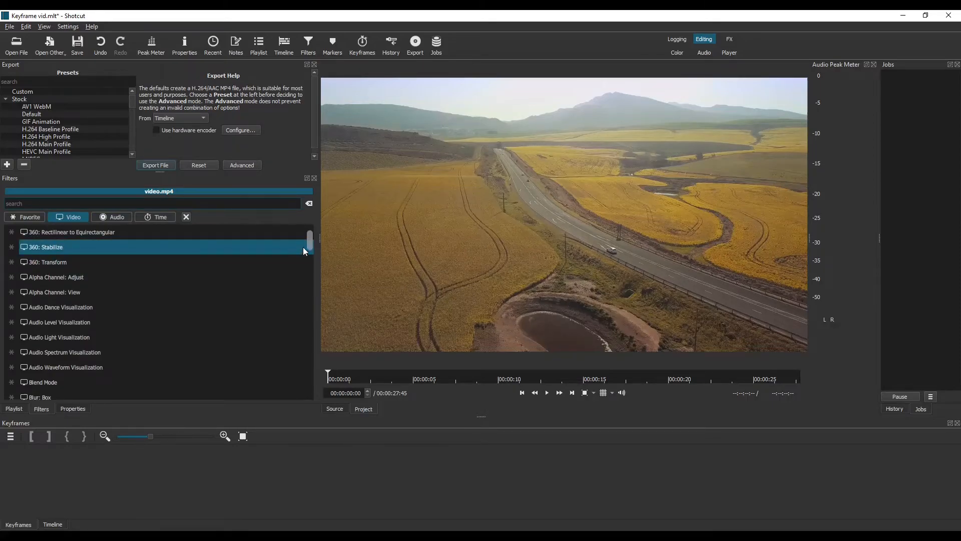
{"action": "left_click", "coordinate": [28, 216]}
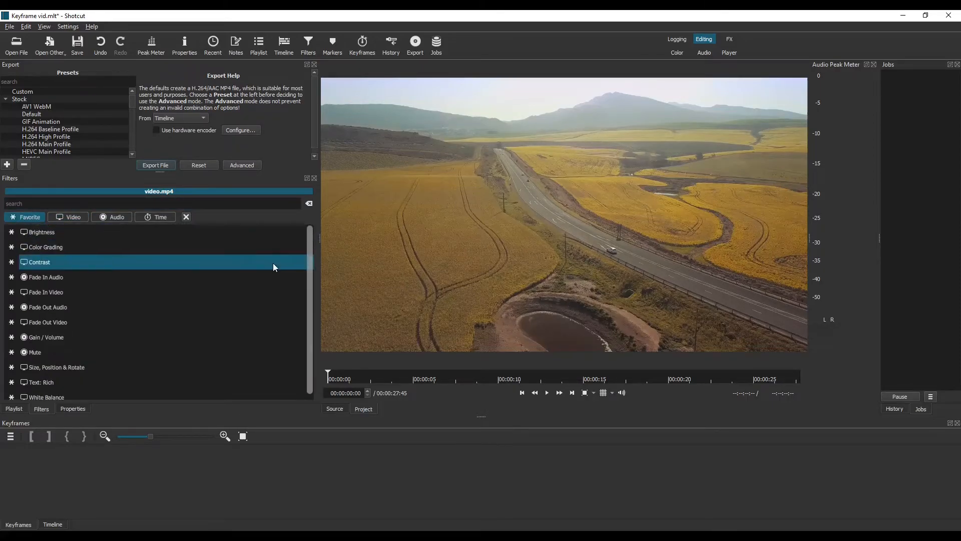
{"action": "left_click", "coordinate": [68, 217]}
{"action": "left_click_drag", "start_coordinate": [308, 234], "coordinate": [310, 287]}
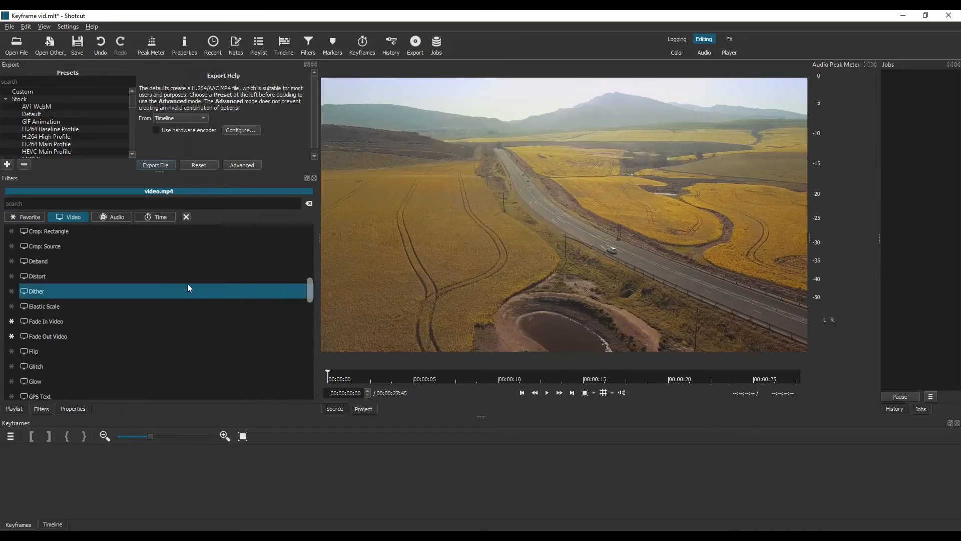
{"action": "left_click", "coordinate": [76, 274]}
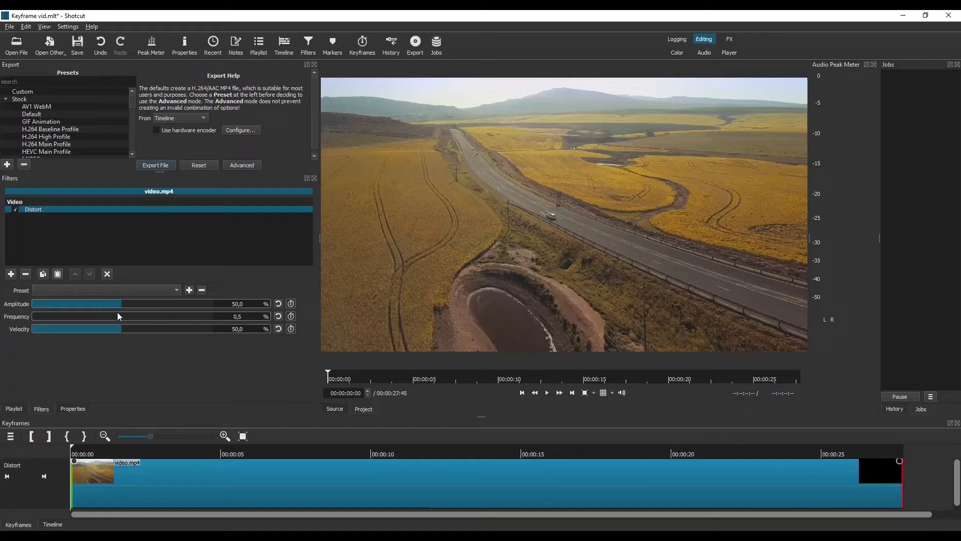
Step: Set Distort's Amplitude and Velocity to 0% and turn on keyframes for Amplitude, Frequency and Velocity at 00:00:00:26
{"action": "left_click_drag", "start_coordinate": [116, 303], "coordinate": [6, 333]}
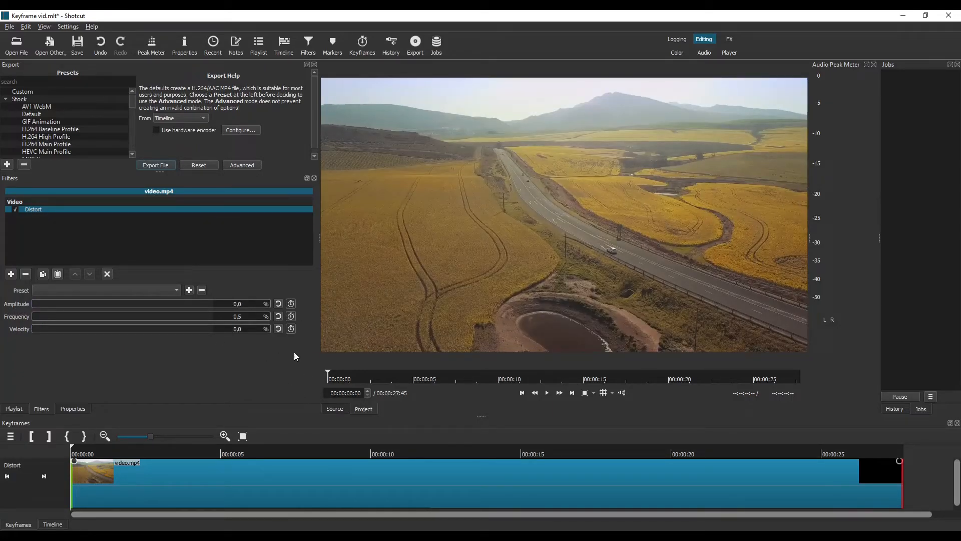
{"action": "left_click_drag", "start_coordinate": [80, 449], "coordinate": [110, 447]}
{"action": "left_click_drag", "start_coordinate": [98, 449], "coordinate": [85, 446]}
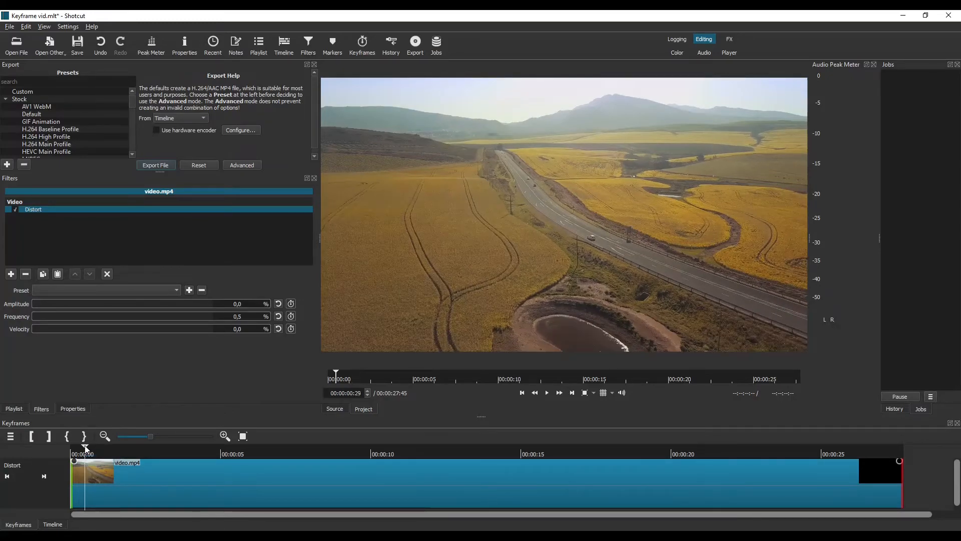
{"action": "left_click_drag", "start_coordinate": [86, 448], "coordinate": [83, 448]}
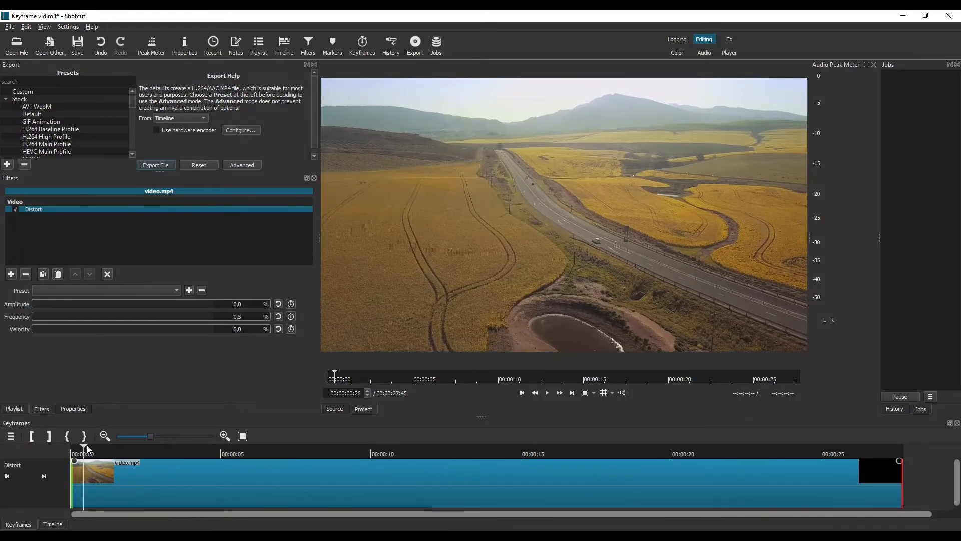
{"action": "left_click", "coordinate": [293, 304]}
{"action": "left_click", "coordinate": [292, 317]}
{"action": "left_click", "coordinate": [291, 328]}
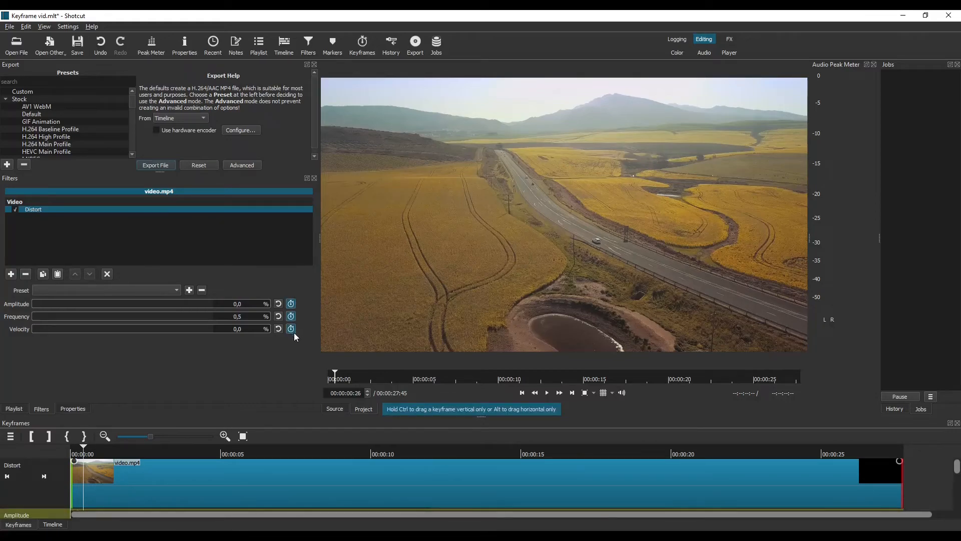
Step: Set Amplitude, Frequency and Velocity to 100% at the start of the clip and check their keyframe curves
{"action": "left_click_drag", "start_coordinate": [83, 447], "coordinate": [62, 447]}
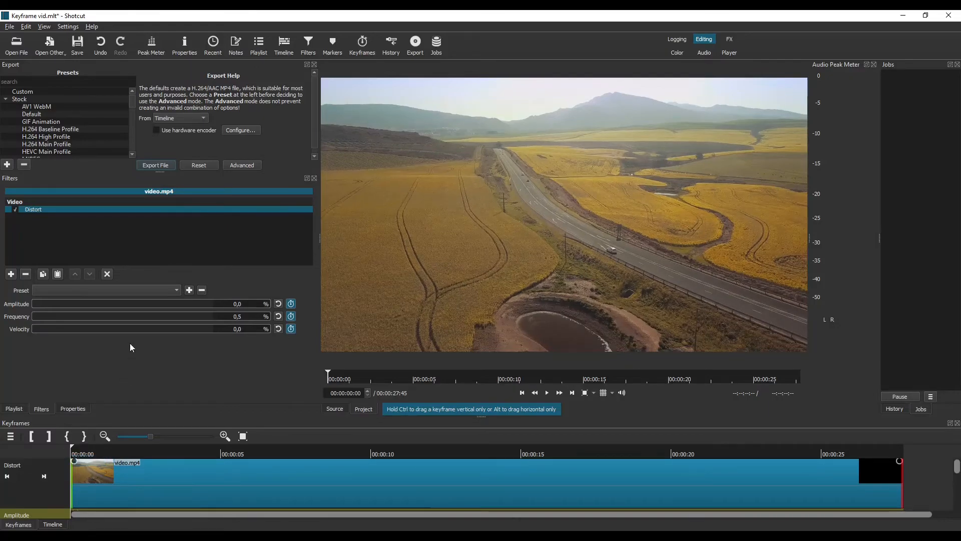
{"action": "left_click_drag", "start_coordinate": [85, 306], "coordinate": [224, 327]}
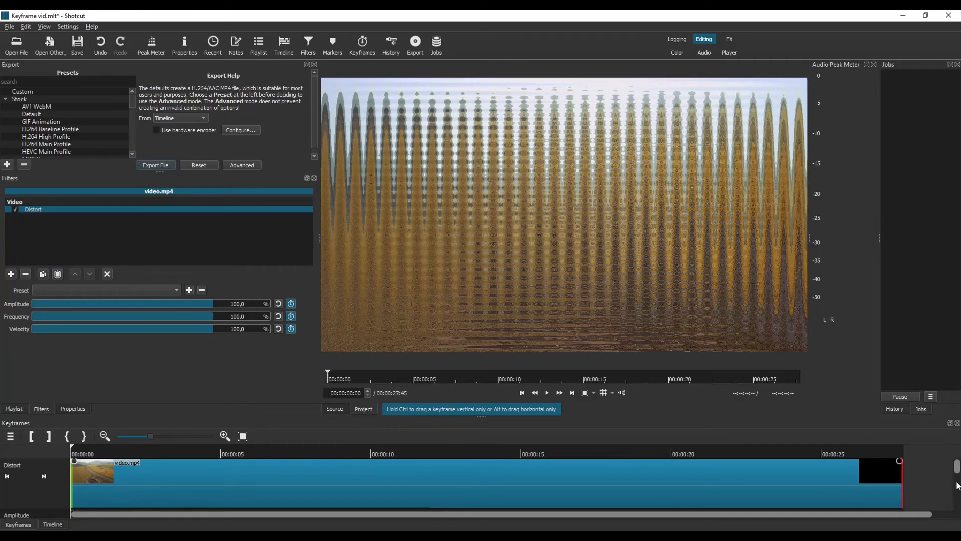
{"action": "scroll", "coordinate": [957, 487], "scroll_direction": "down", "scroll_amount": 5}
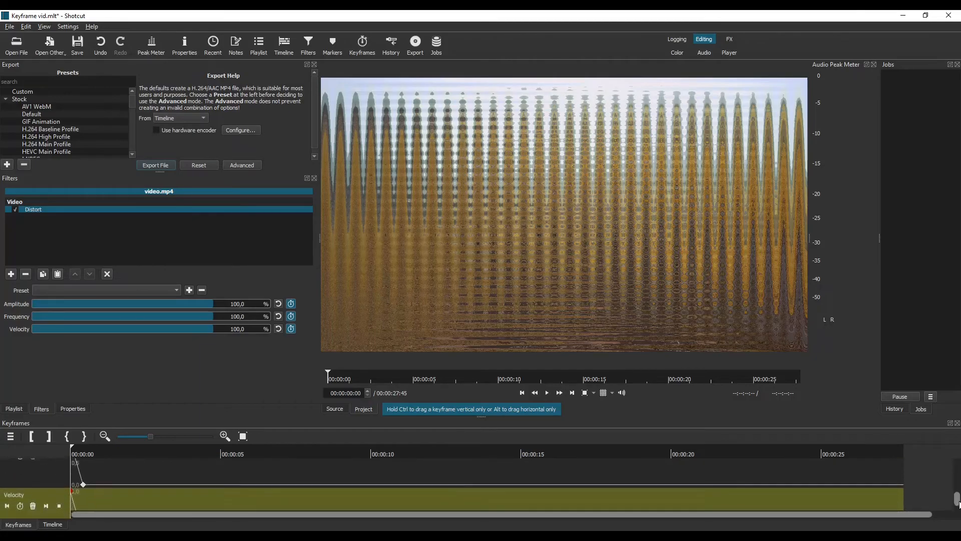
{"action": "scroll", "coordinate": [957, 504], "scroll_direction": "up", "scroll_amount": 5}
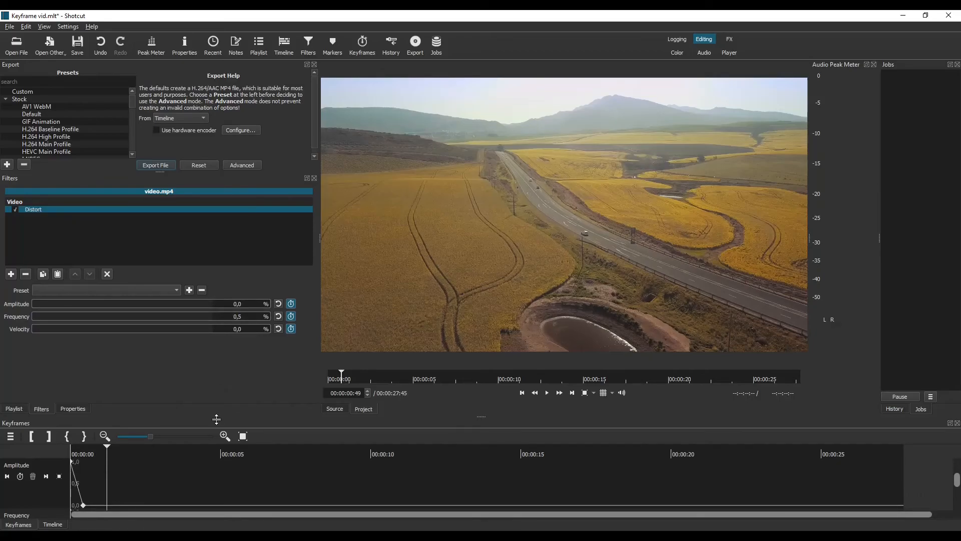
Step: Add keyframes at 00:00:01:13 with Amplitude at 85.5%, Frequency at 86.6% and Velocity at 66.1%
{"action": "left_click", "coordinate": [189, 316]}
{"action": "left_click", "coordinate": [187, 304]}
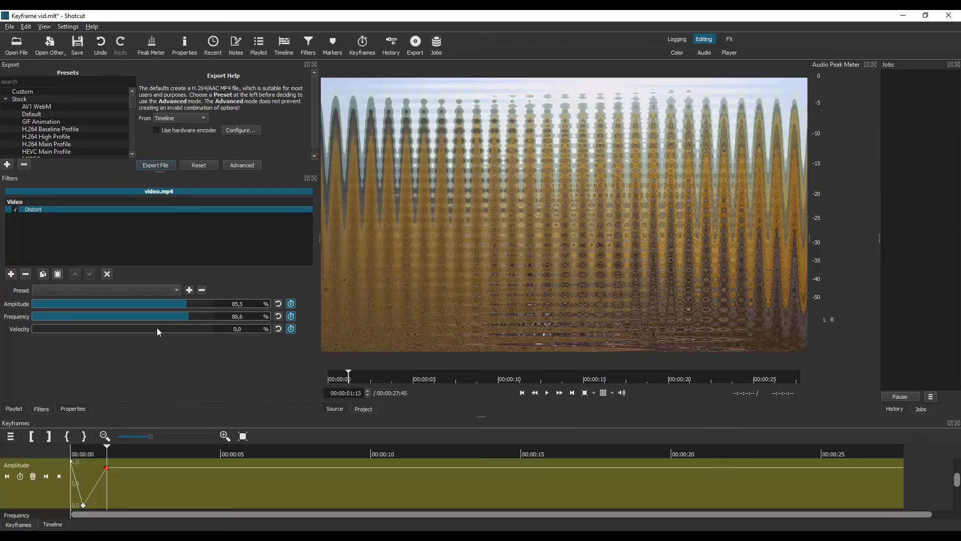
{"action": "left_click", "coordinate": [151, 328]}
Step: Scrub to 00:00:02:07 to check the distortion and remove the Distort filter from the clip
{"action": "left_click_drag", "start_coordinate": [119, 445], "coordinate": [240, 441]}
{"action": "mouse_move", "coordinate": [955, 480]}
{"action": "left_mouse_down"}
{"action": "mouse_move", "coordinate": [955, 507]}
{"action": "mouse_move", "coordinate": [954, 487]}
{"action": "left_mouse_up"}
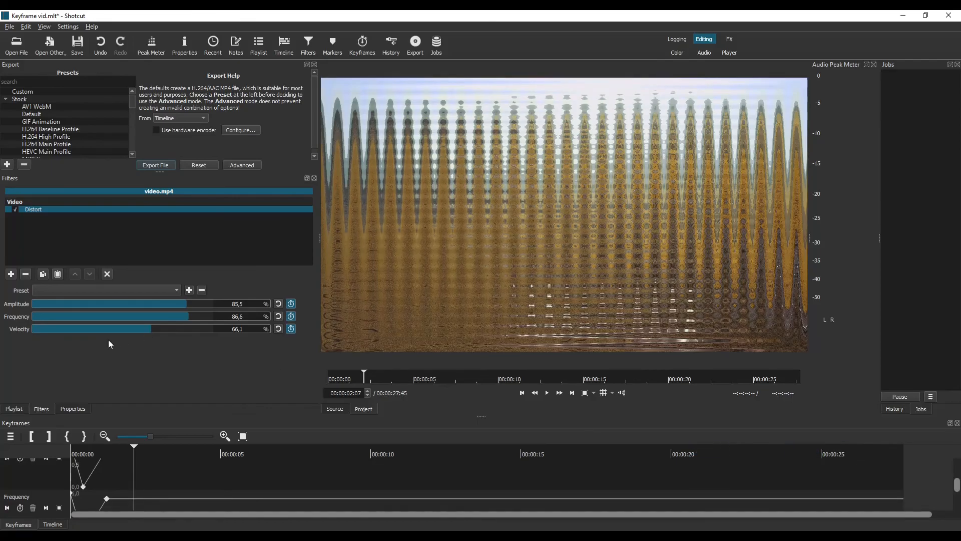
{"action": "left_click", "coordinate": [26, 274]}
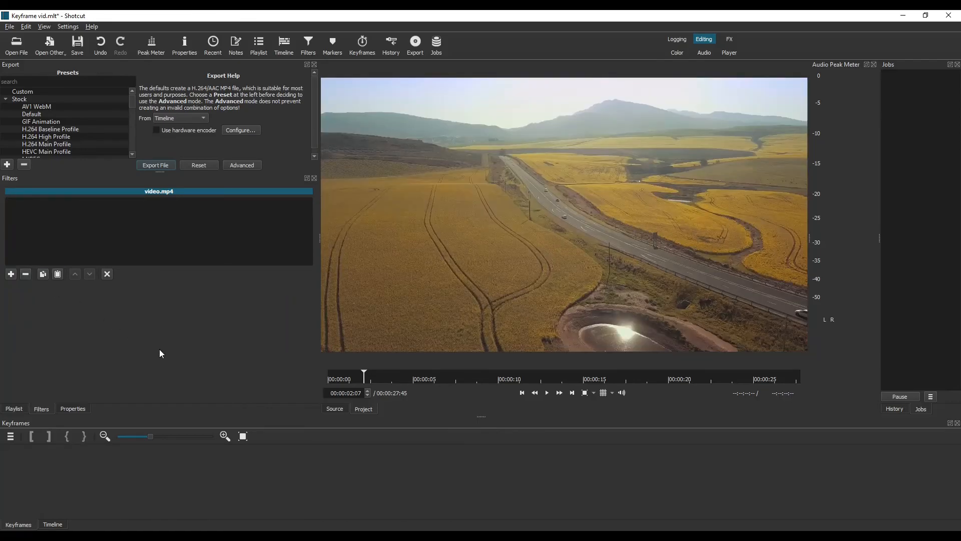